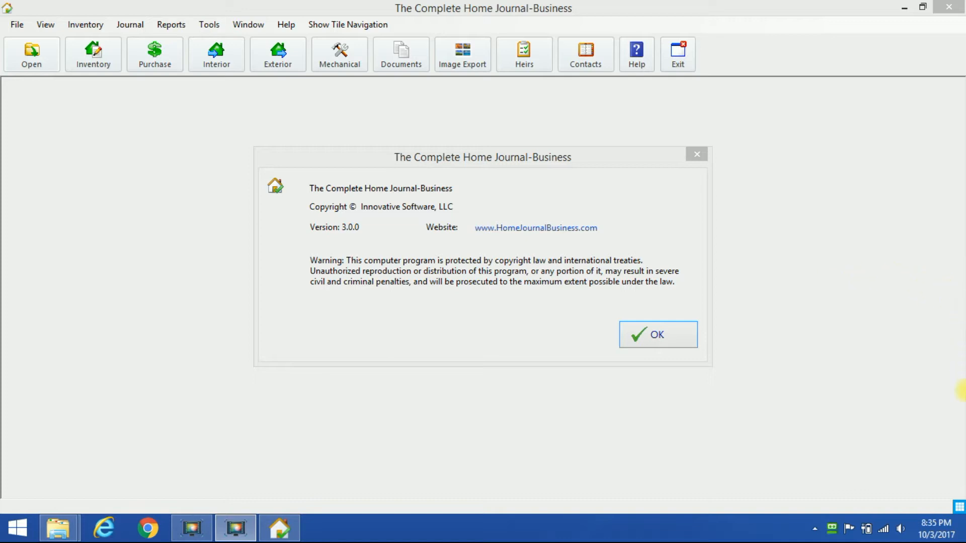
# Step: Dismiss the program information message, switch to tile navigation and make it the default at startup
pyautogui.click(656, 333)
pyautogui.click(960, 507)
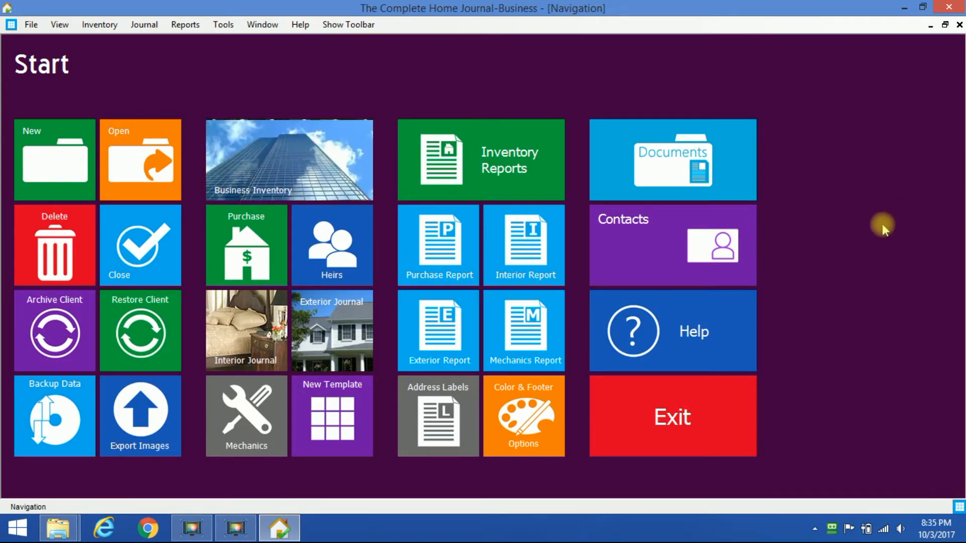
pyautogui.doubleClick(850, 243)
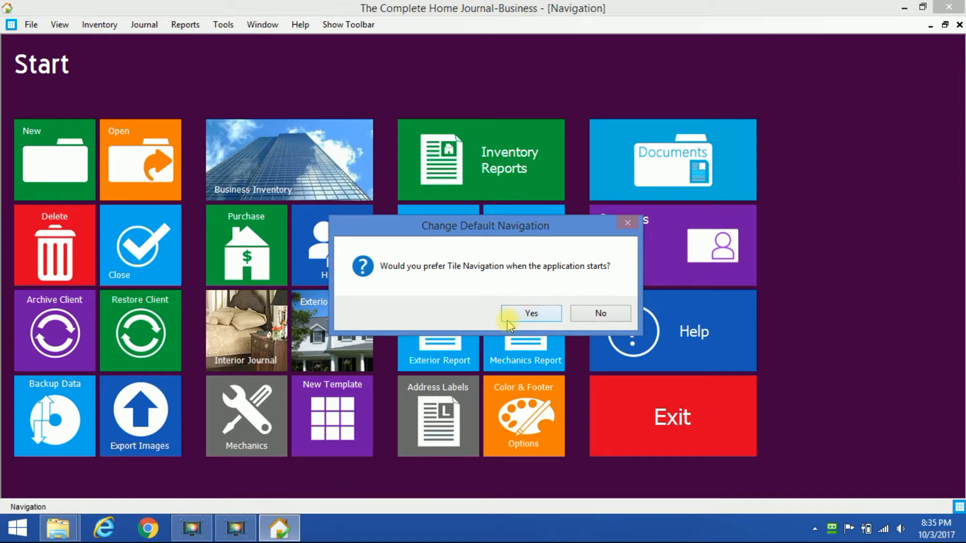
pyautogui.click(514, 315)
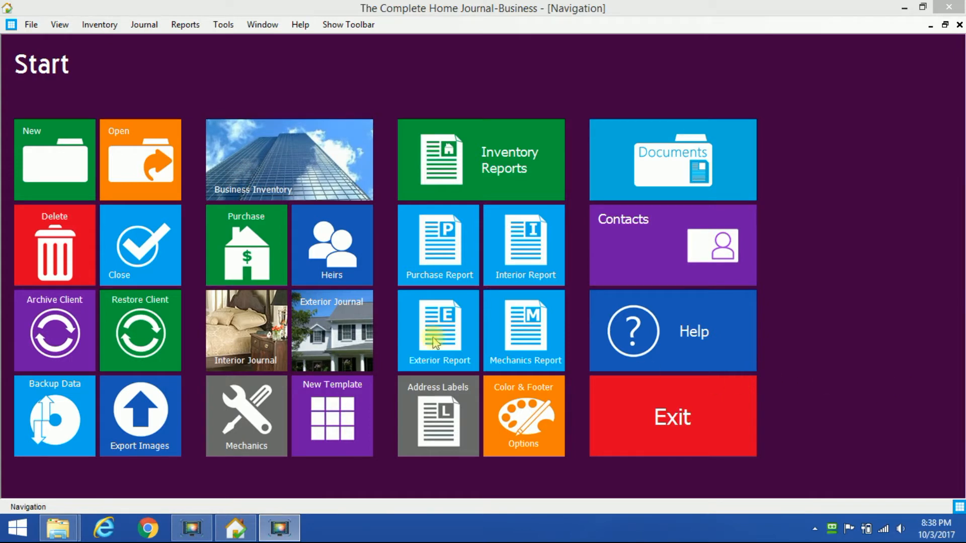
# Step: Create a new client file without a template, entering the client's unique ID and a residence description
pyautogui.click(41, 146)
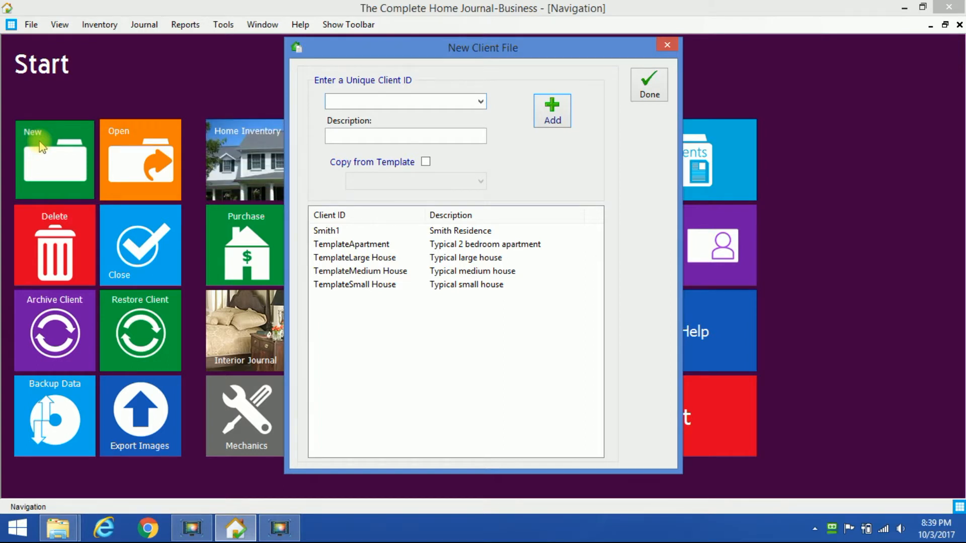
pyautogui.write('Jones1')
pyautogui.press('Tab')
pyautogui.write('Jones')
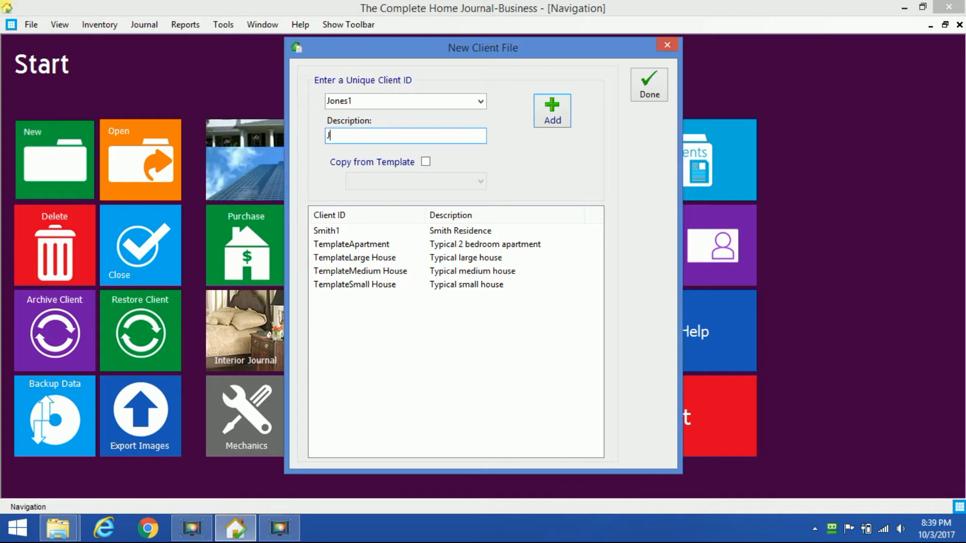
pyautogui.write(' Resid')
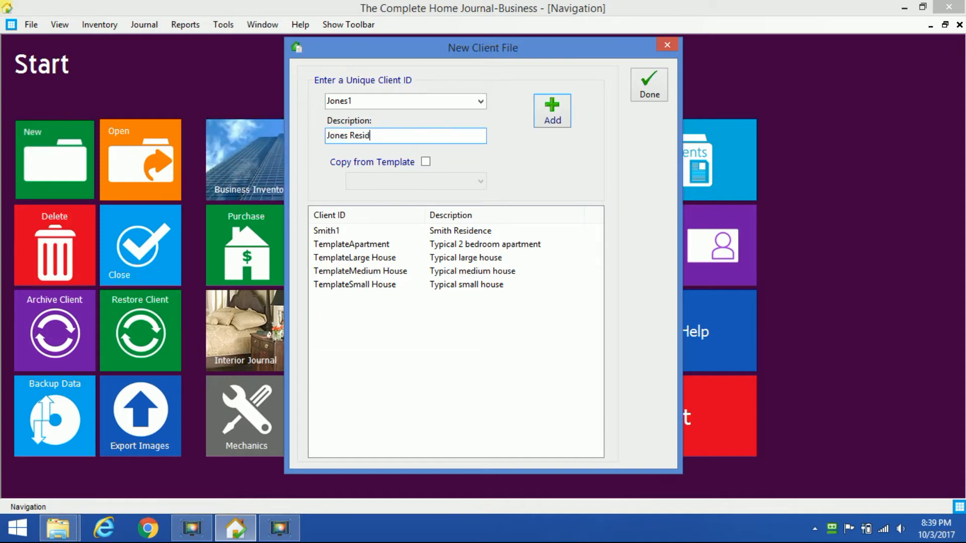
pyautogui.write('ence')
pyautogui.click(555, 114)
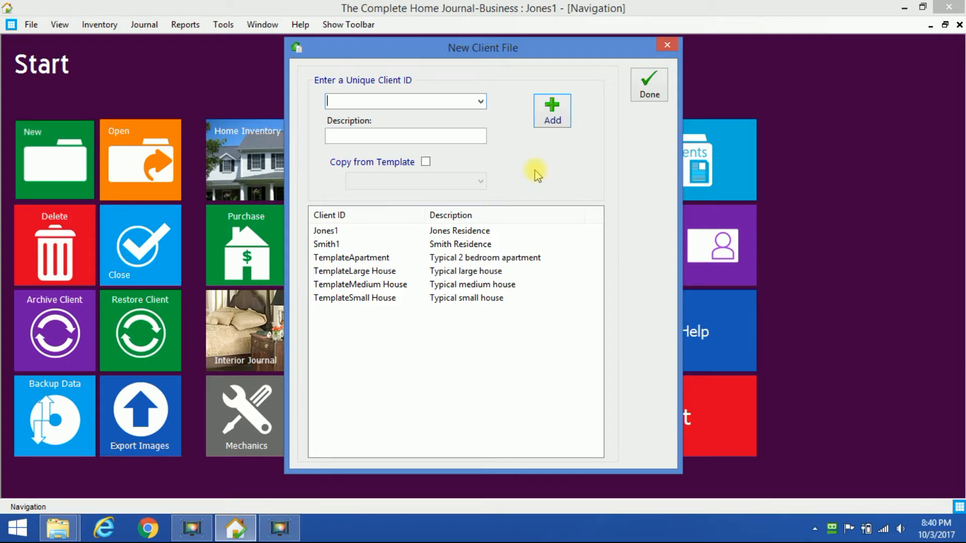
pyautogui.click(649, 83)
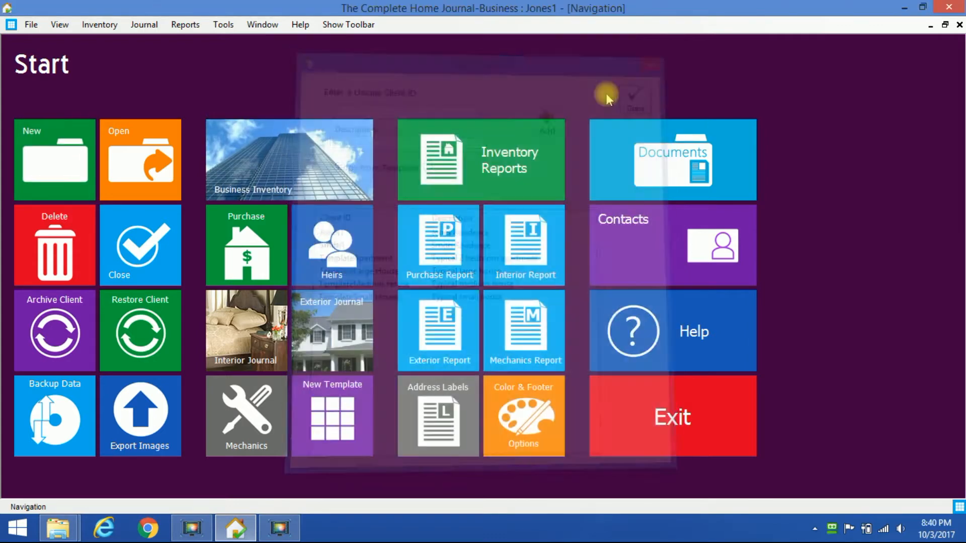
# Step: Close the current client file and open the other existing non-template residence file
pyautogui.click(139, 246)
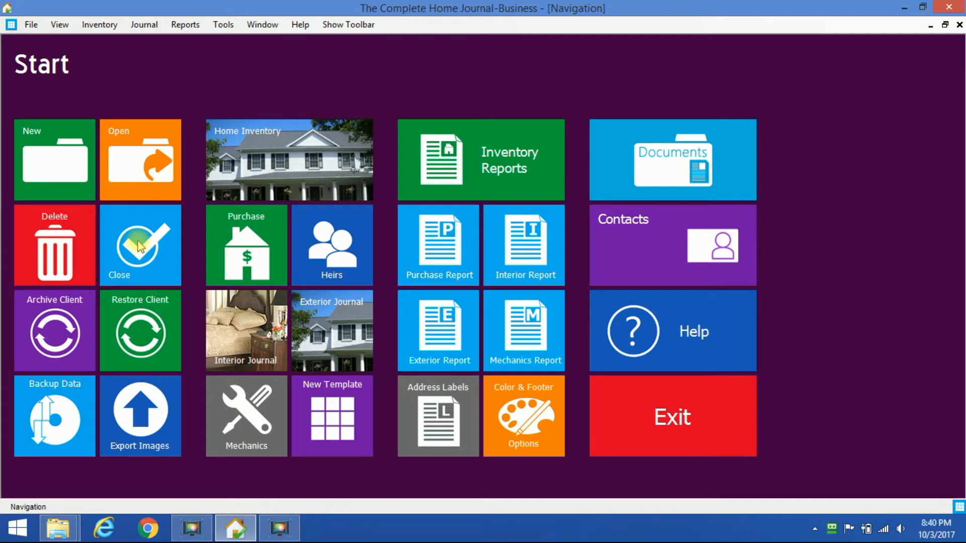
pyautogui.click(115, 142)
pyautogui.click(332, 175)
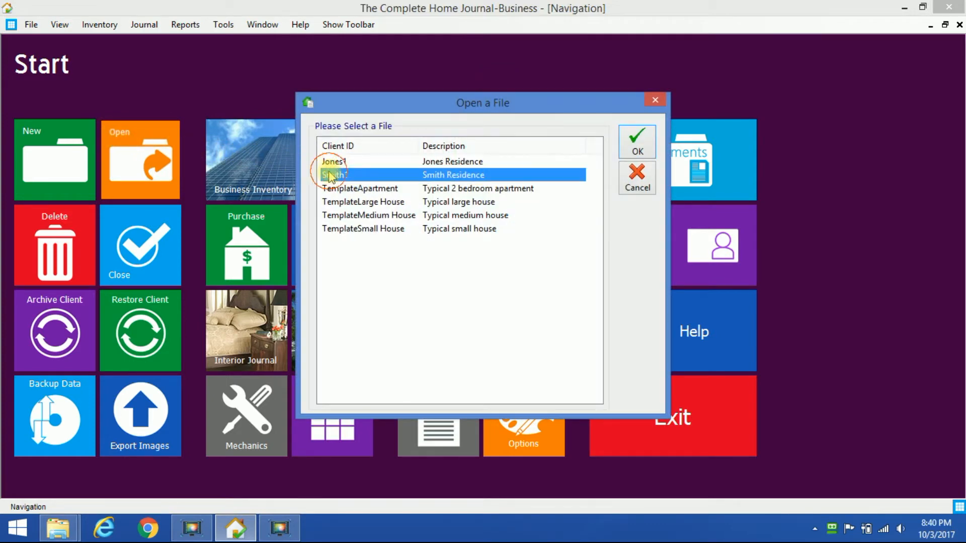
pyautogui.click(638, 143)
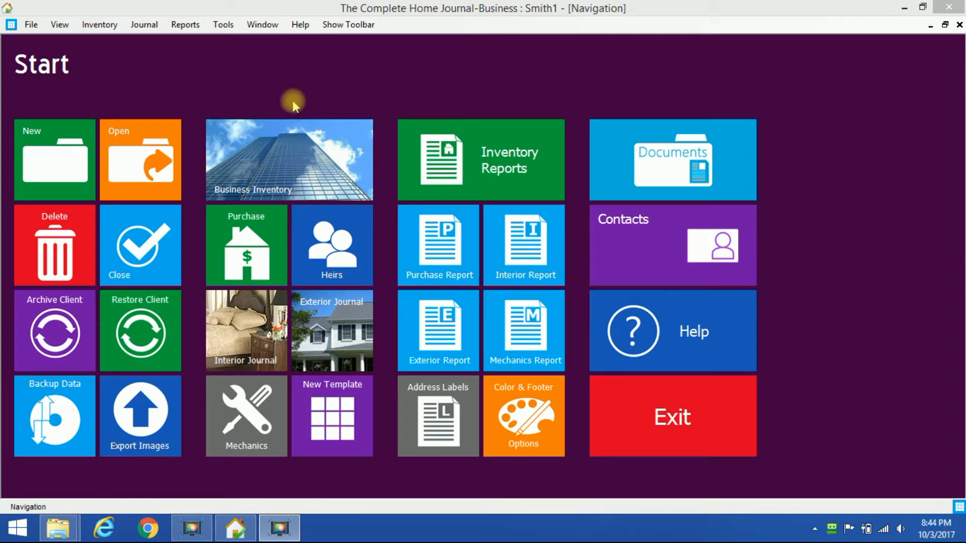
# Step: Open the client's inventory and view it by category and again by location
pyautogui.click(263, 143)
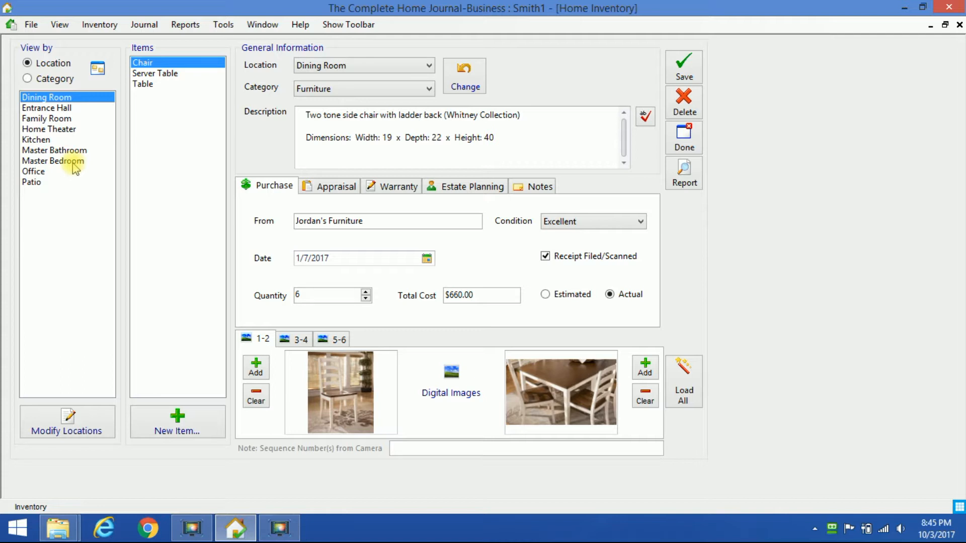
pyautogui.click(27, 79)
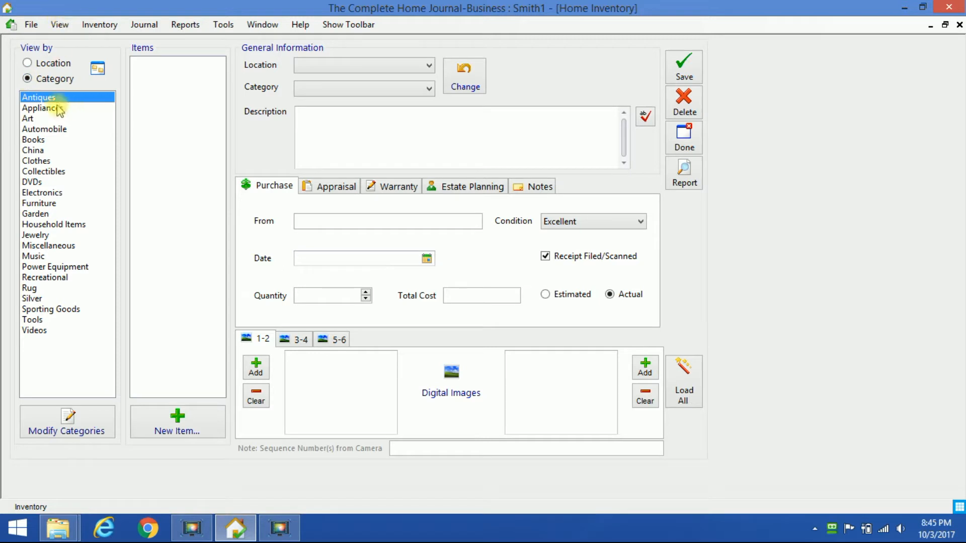
pyautogui.click(27, 64)
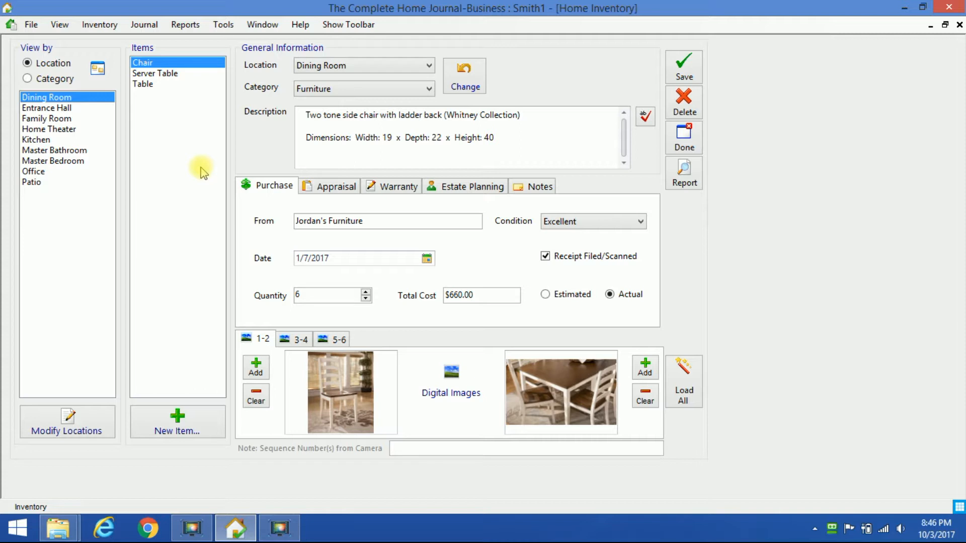
# Step: Browse the inventory items in the Family Room, Home Theater, Kitchen and Master Bedroom locations
pyautogui.click(54, 114)
pyautogui.click(52, 119)
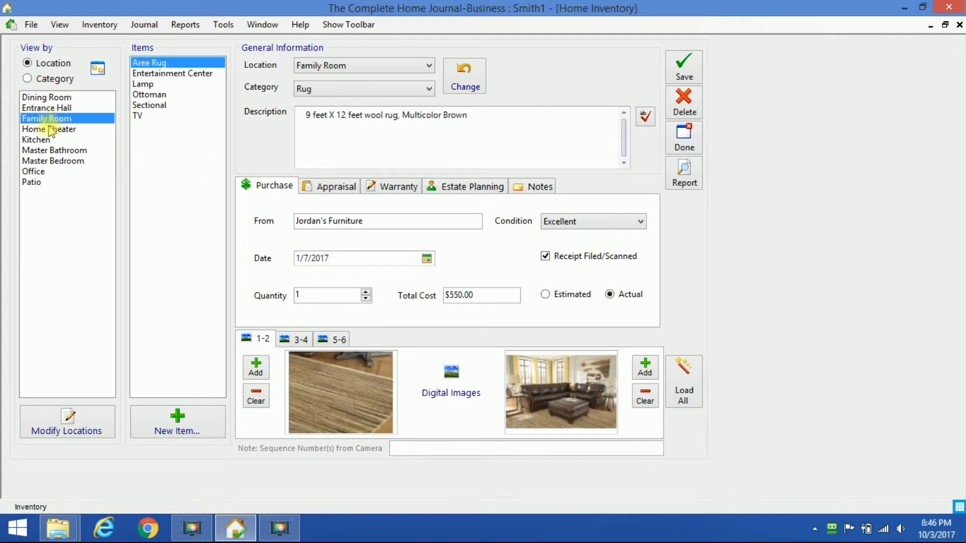
pyautogui.click(47, 129)
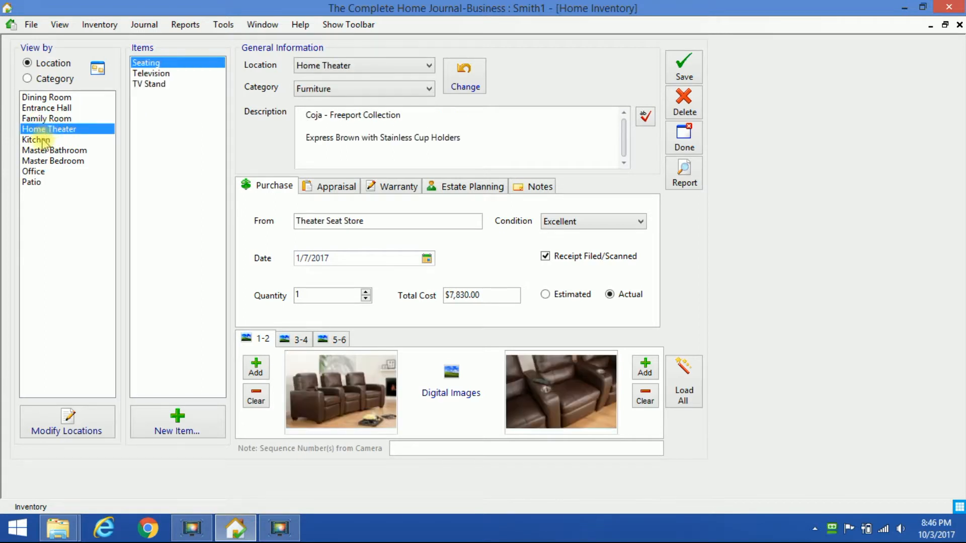
pyautogui.click(42, 140)
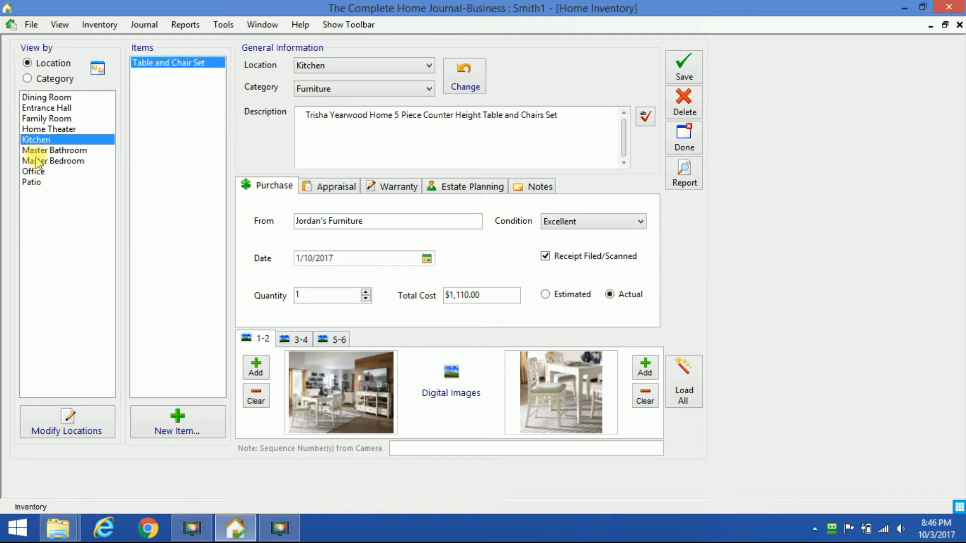
pyautogui.click(38, 161)
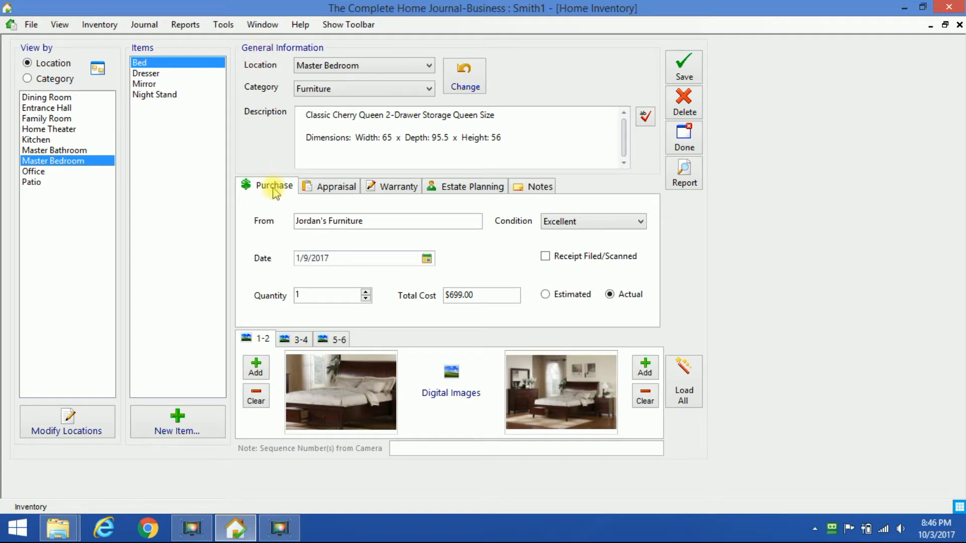
# Step: Examine the appraisal, warranty, estate planning and notes details of the Master Bedroom's Bed
pyautogui.click(324, 191)
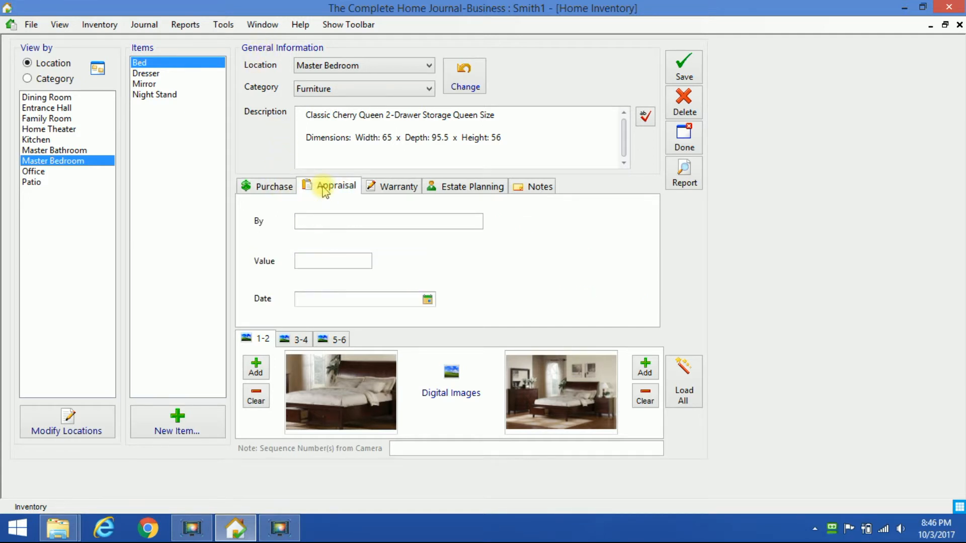
pyautogui.click(378, 189)
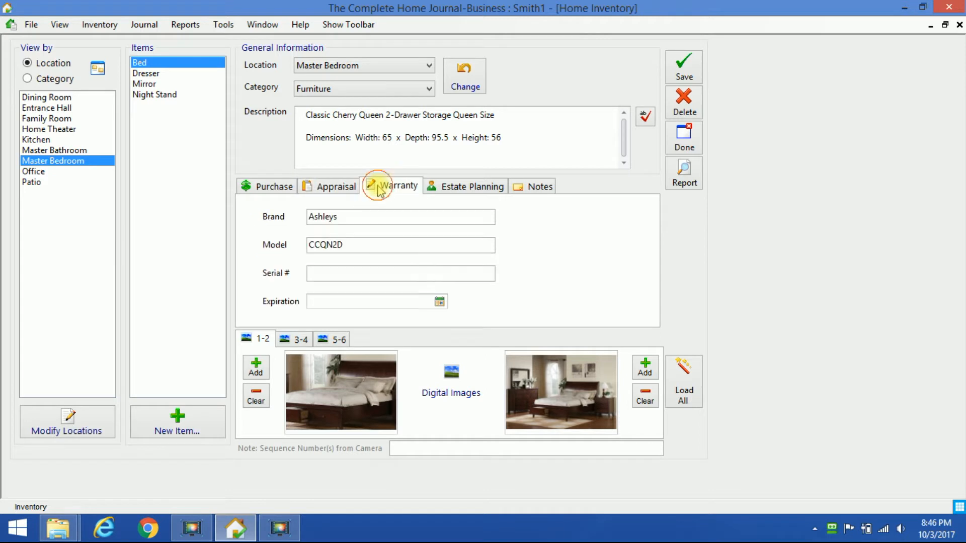
pyautogui.click(461, 190)
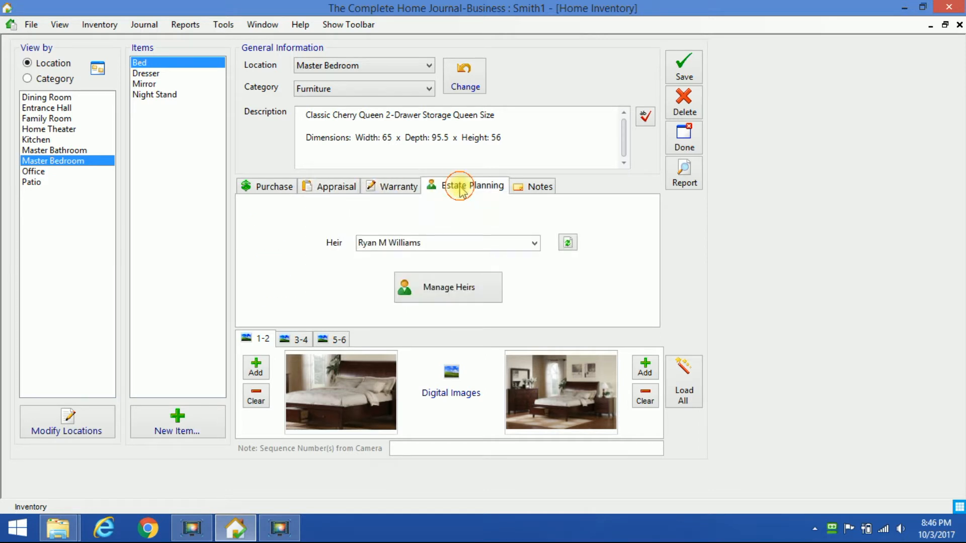
pyautogui.click(530, 191)
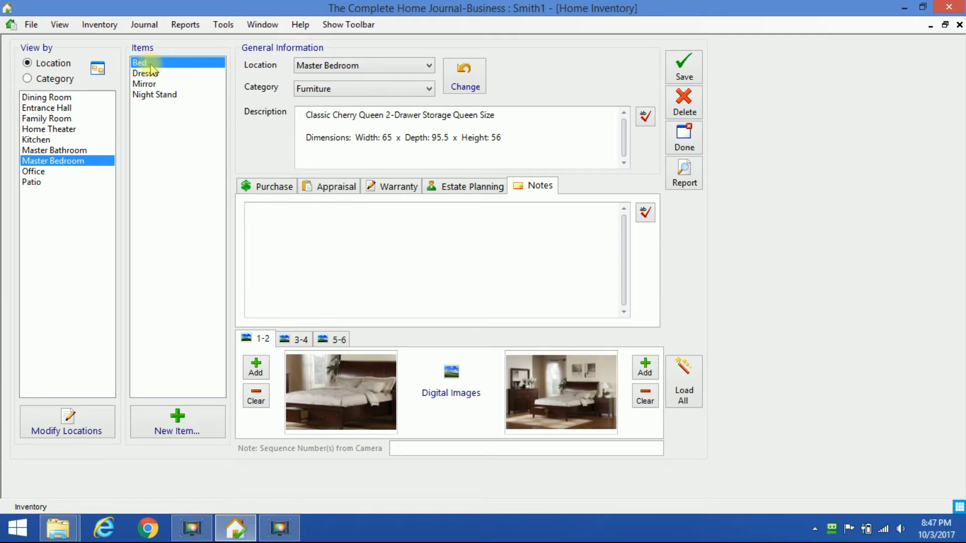
# Step: Review the purchase details of the Master Bedroom's Dresser, Mirror and Night Stand
pyautogui.click(151, 74)
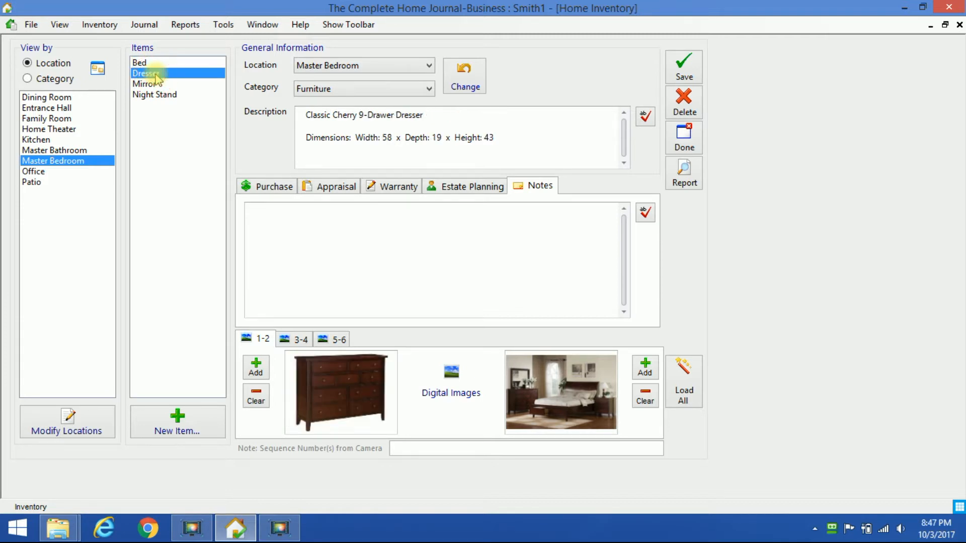
pyautogui.click(256, 187)
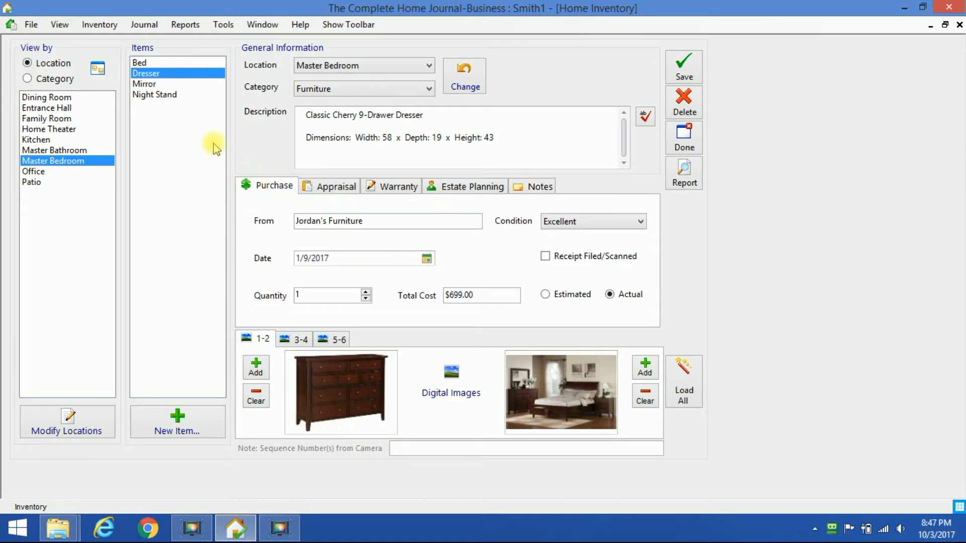
pyautogui.click(151, 84)
pyautogui.click(159, 95)
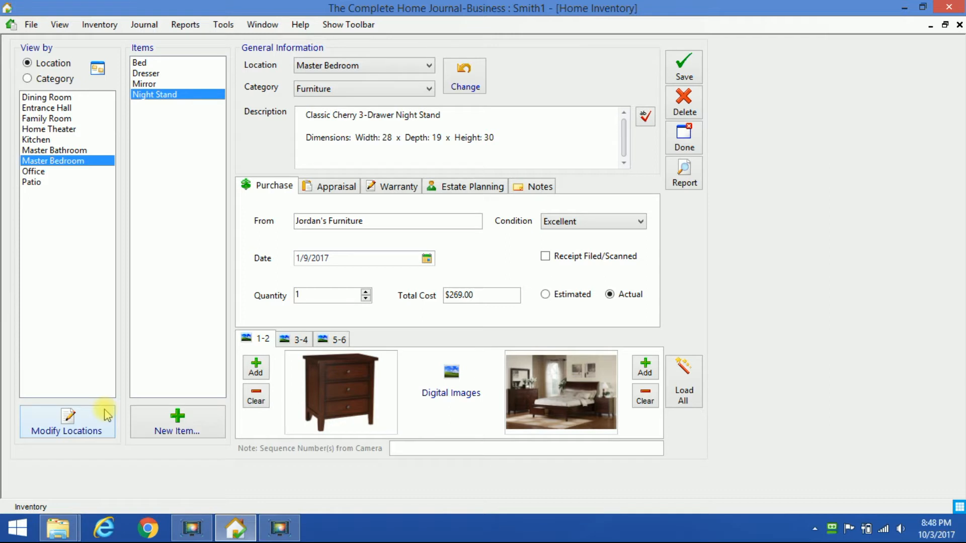
# Step: Examine the predefined locations available for the inventory, leaving the location list as it is
pyautogui.click(93, 425)
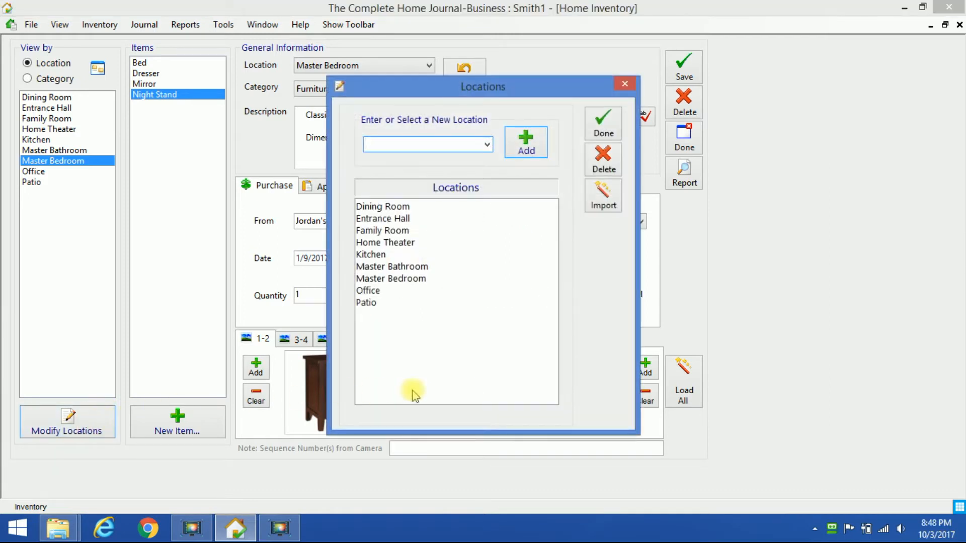
pyautogui.click(487, 146)
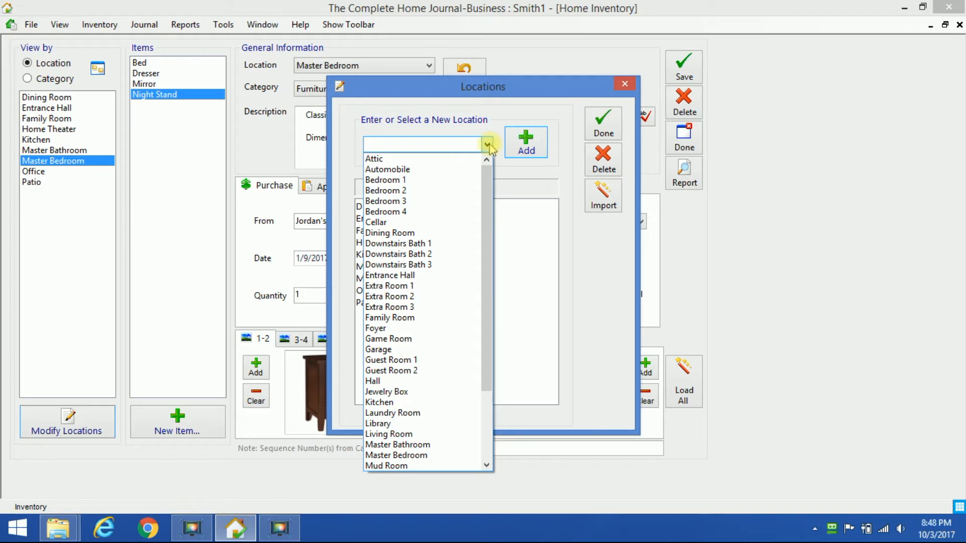
pyautogui.click(488, 146)
pyautogui.click(613, 132)
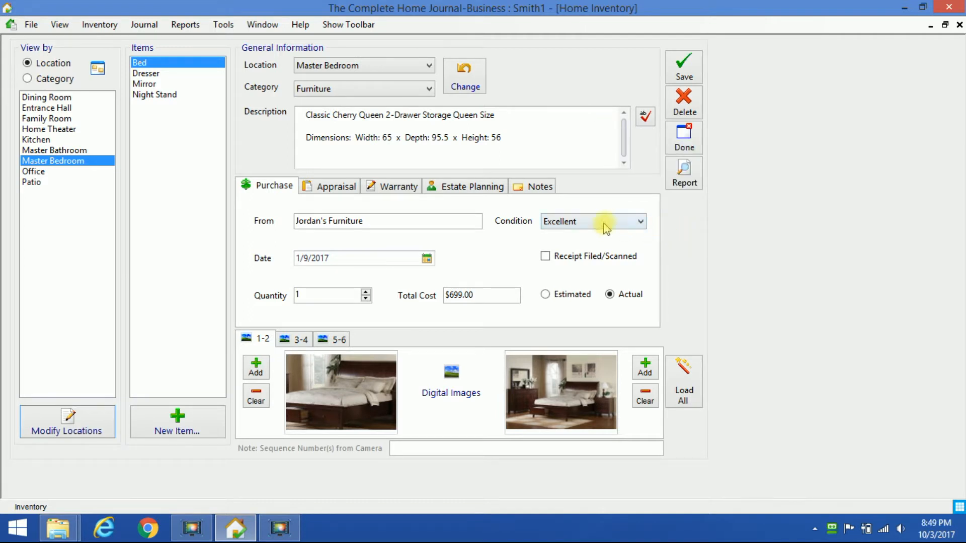
# Step: Add a Bookcase in the Furniture category as a new inventory item for the Master Bedroom
pyautogui.click(178, 424)
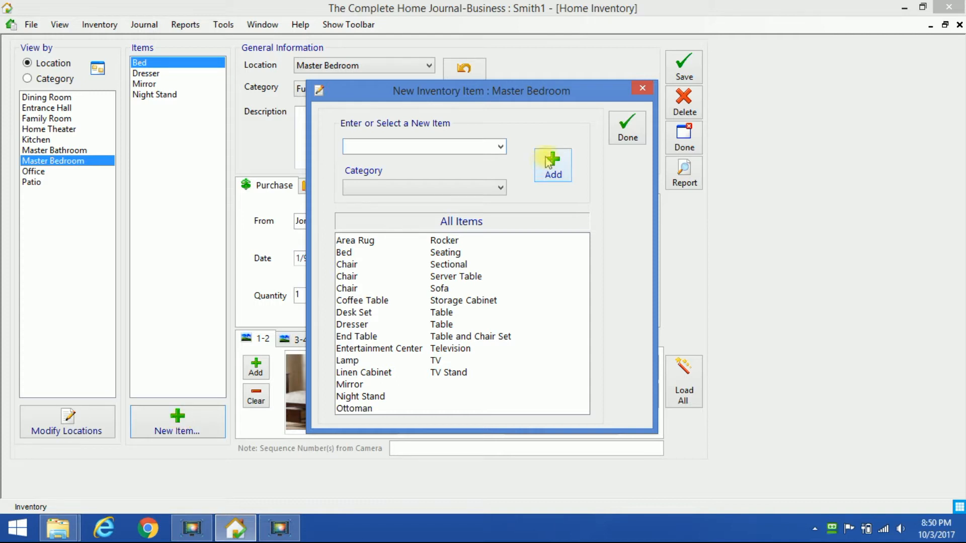
pyautogui.click(501, 146)
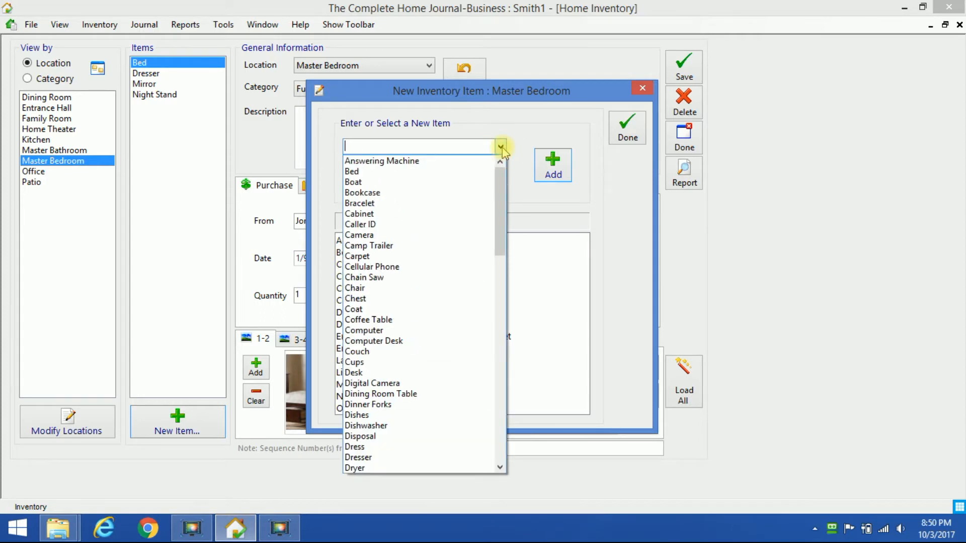
pyautogui.click(373, 194)
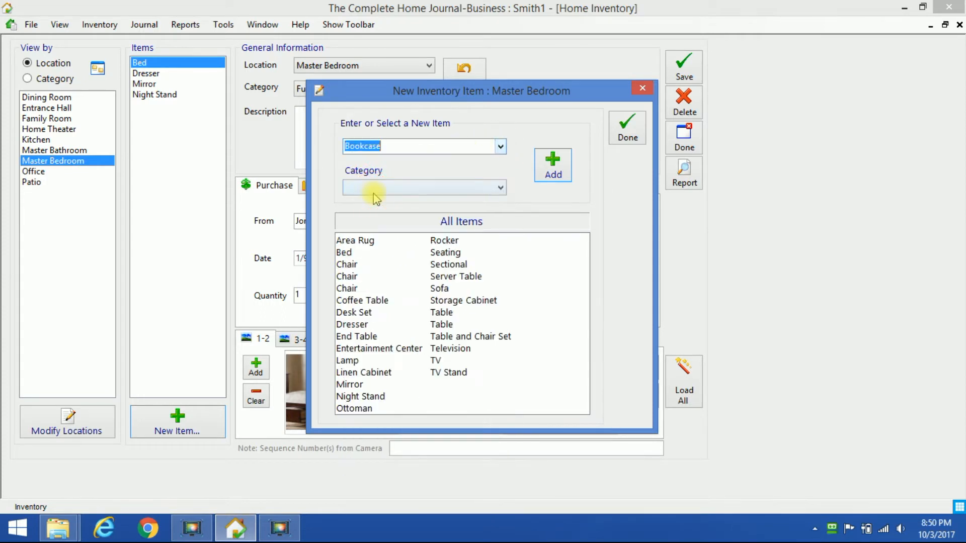
pyautogui.click(500, 188)
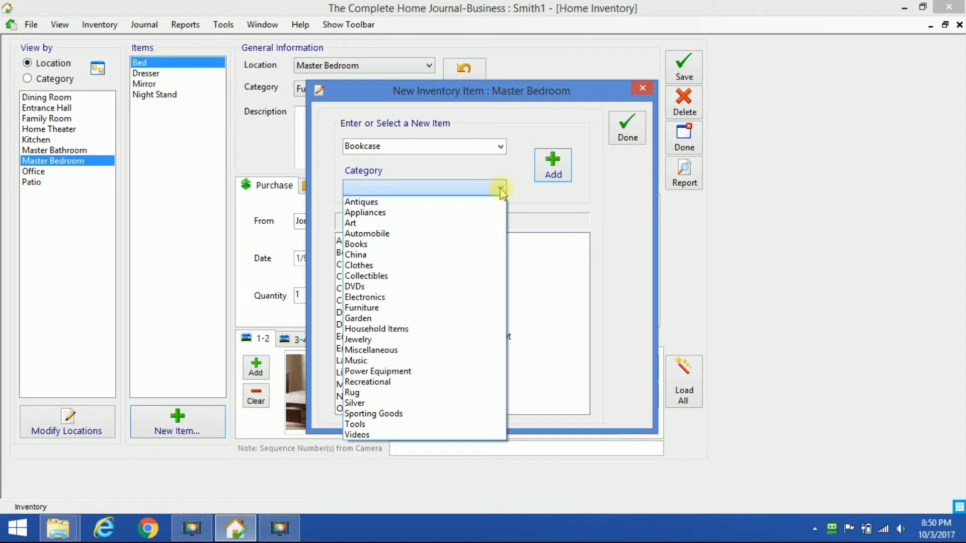
pyautogui.press('f')
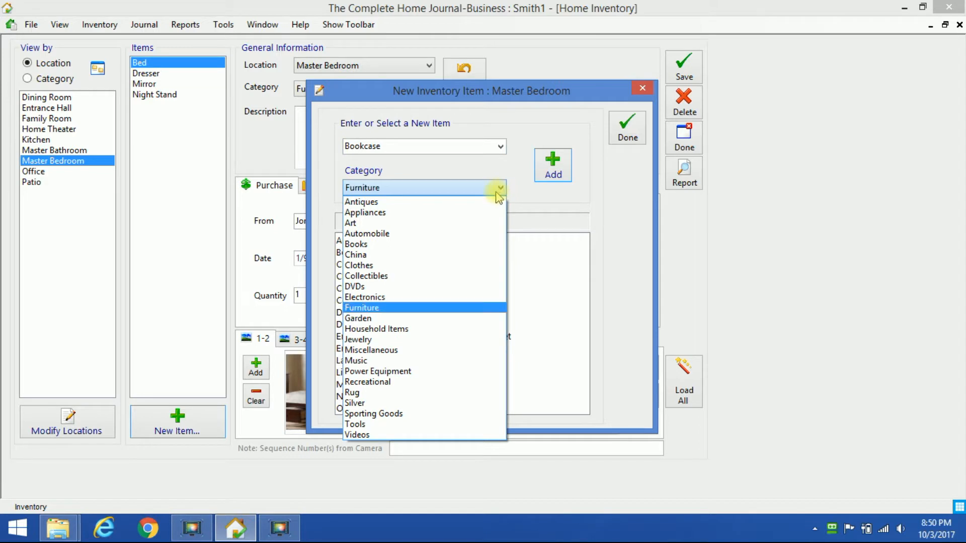
pyautogui.click(398, 308)
pyautogui.click(553, 166)
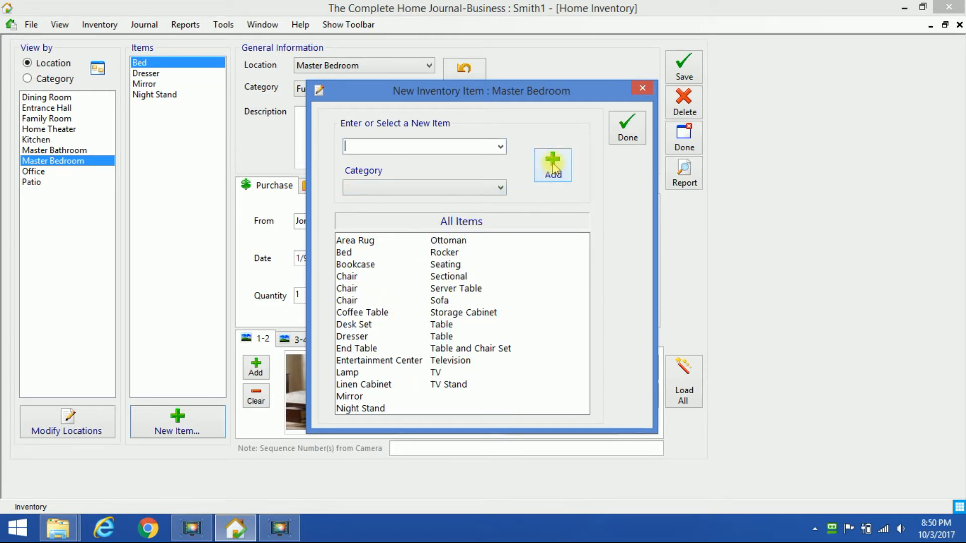
pyautogui.click(628, 129)
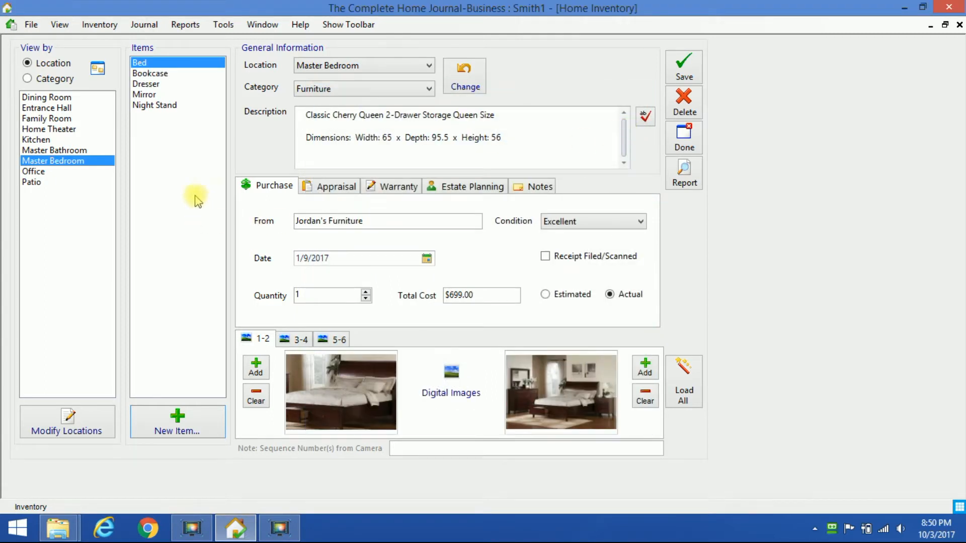
# Step: Check the Master Bedroom's Bookcase entry and view the Bed's first digital image enlarged
pyautogui.click(151, 74)
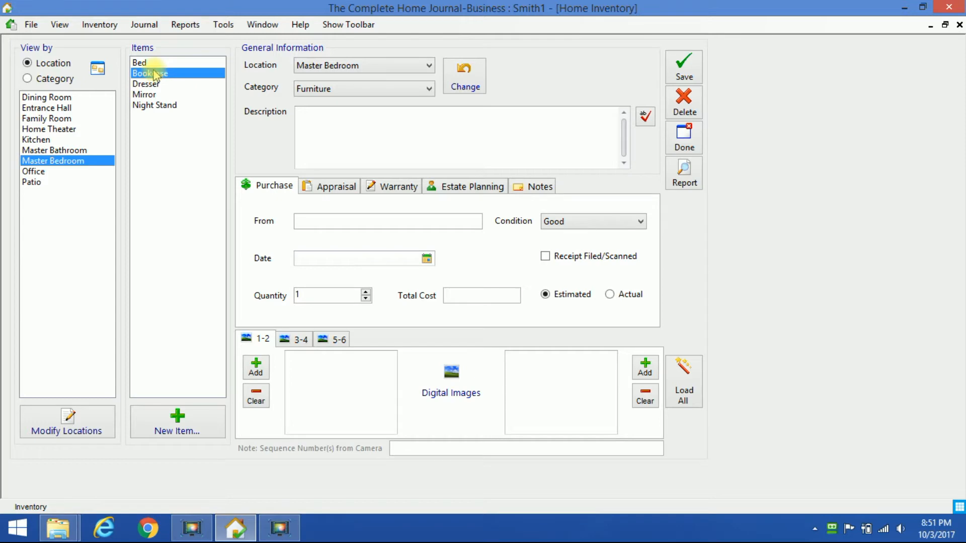
pyautogui.click(140, 62)
pyautogui.click(341, 376)
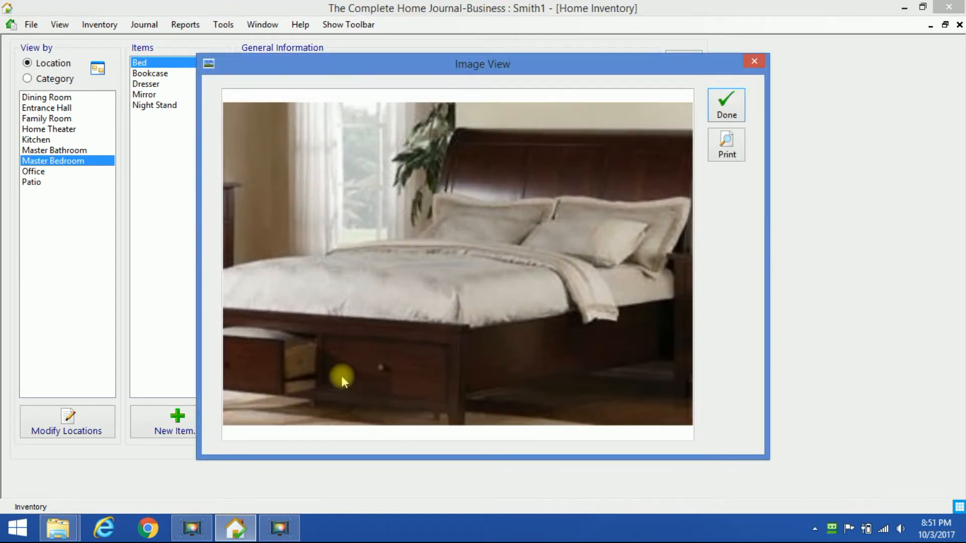
pyautogui.click(728, 109)
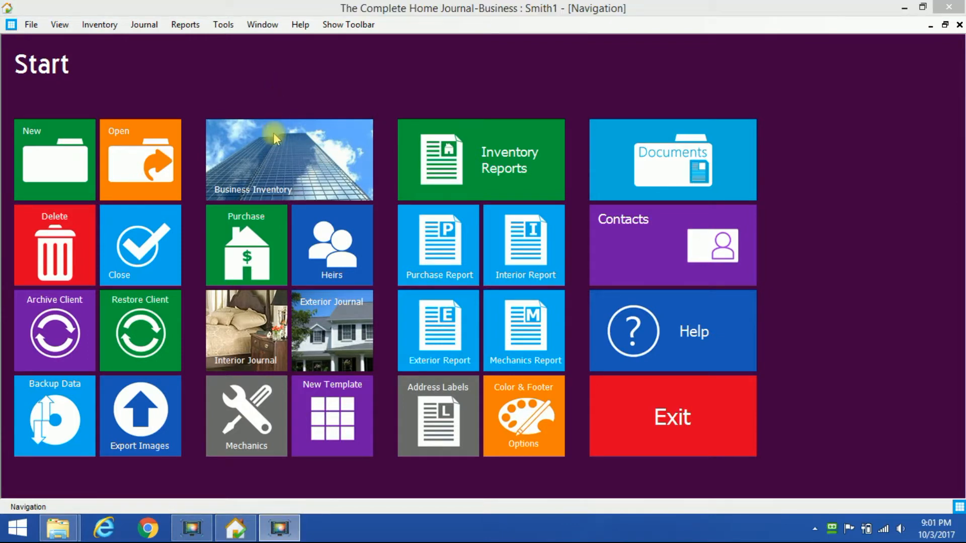
# Step: Review the client's purchase information, covering the property, financial, real estate agent and insurance details
pyautogui.click(256, 239)
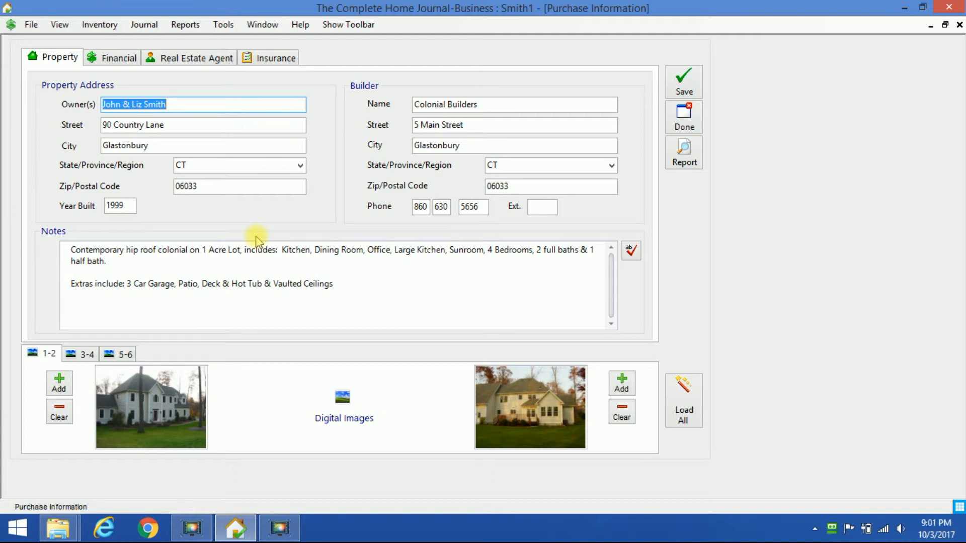
pyautogui.click(117, 60)
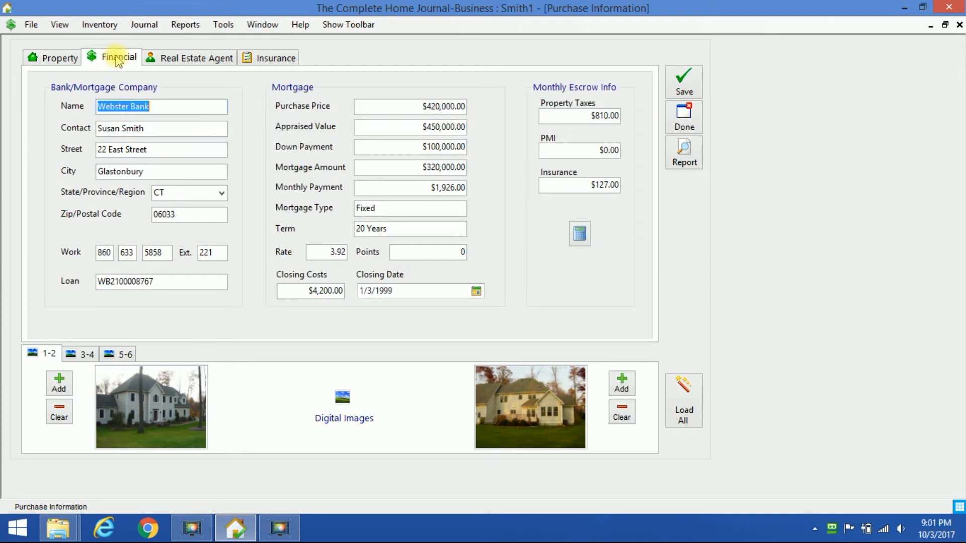
pyautogui.click(184, 60)
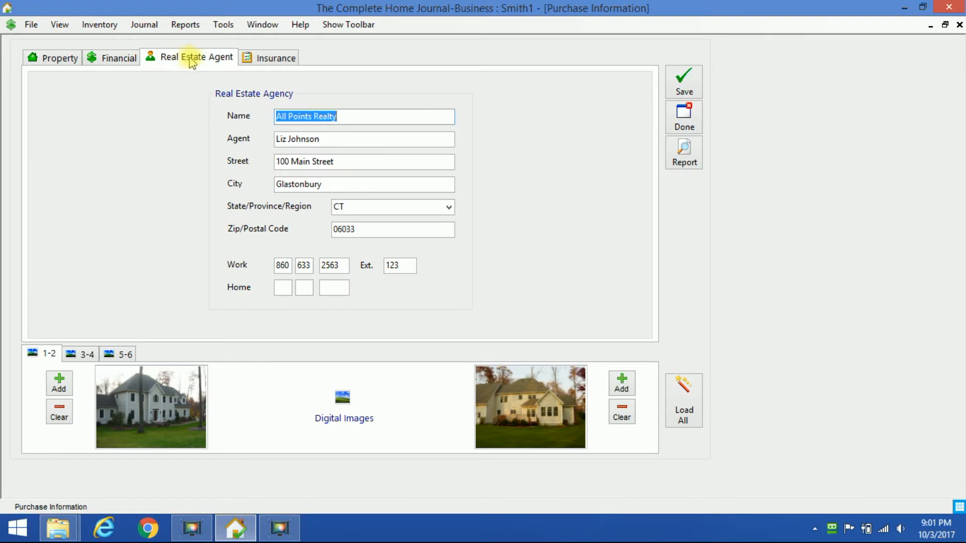
pyautogui.click(269, 60)
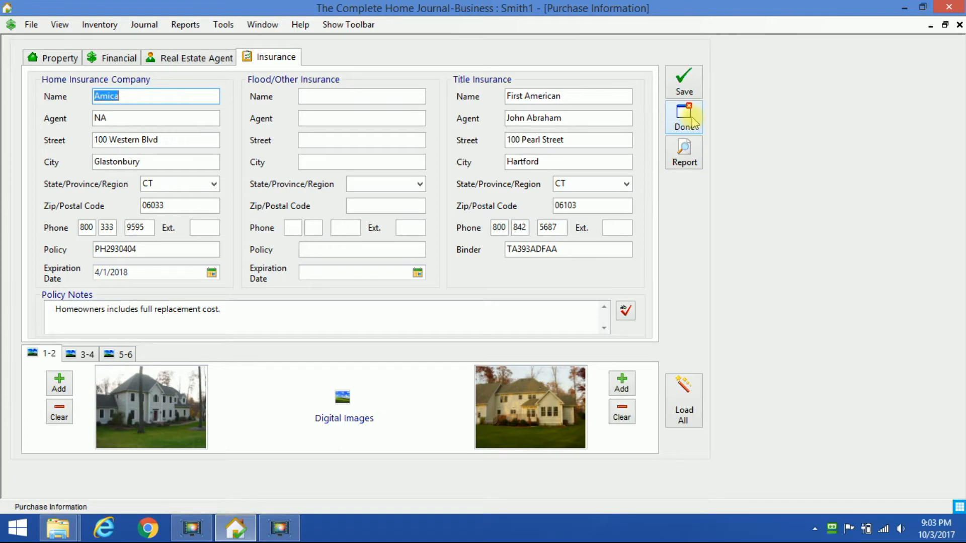
pyautogui.press('F10')
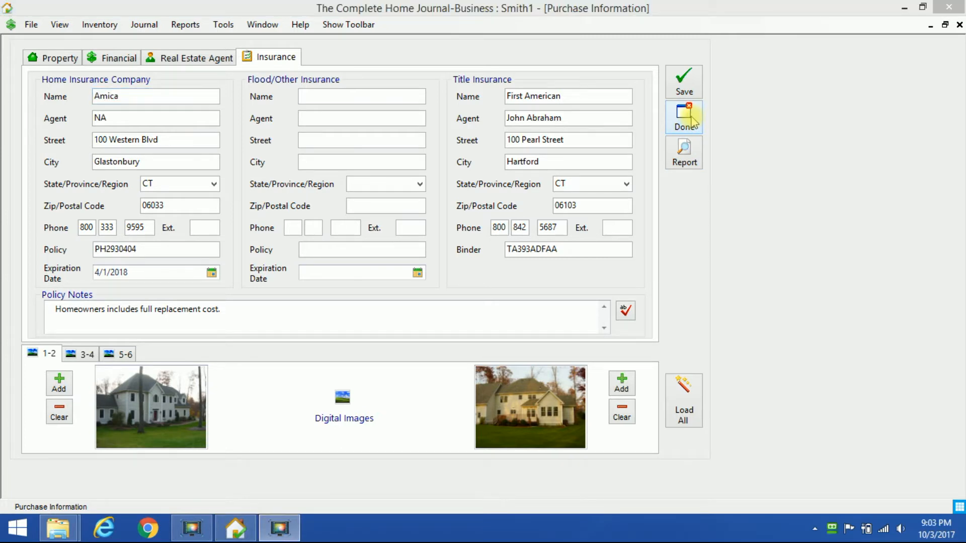
pyautogui.click(691, 118)
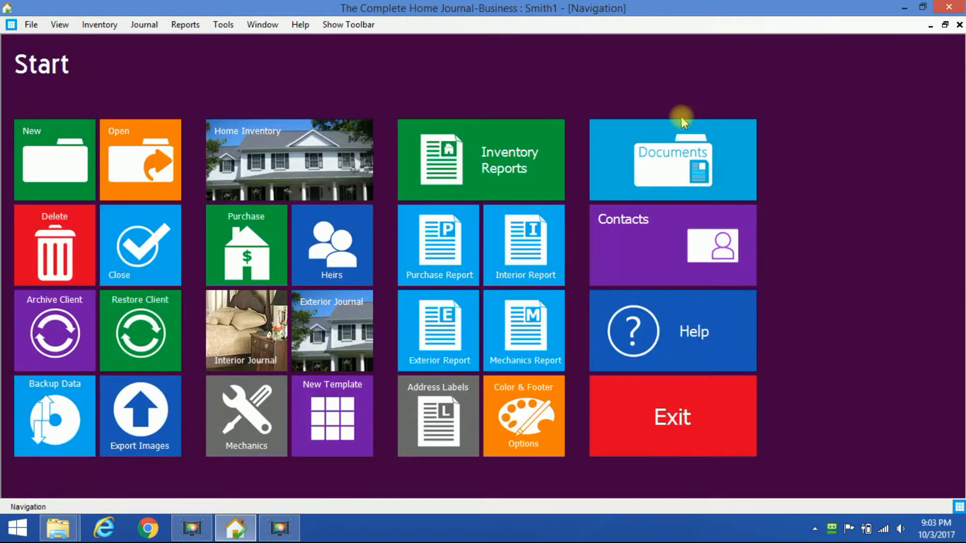
# Step: Review the address records of the heirs listed for estate planning
pyautogui.click(311, 229)
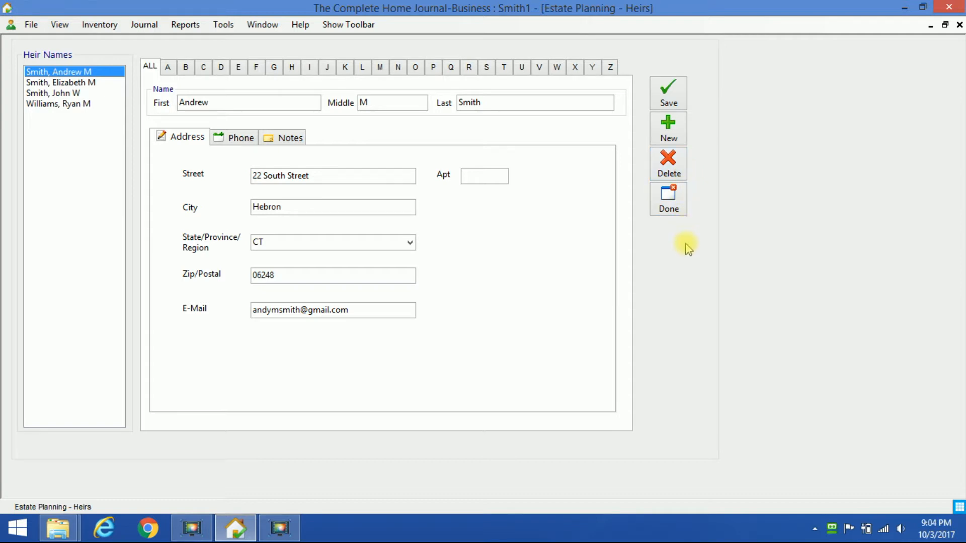
pyautogui.click(57, 83)
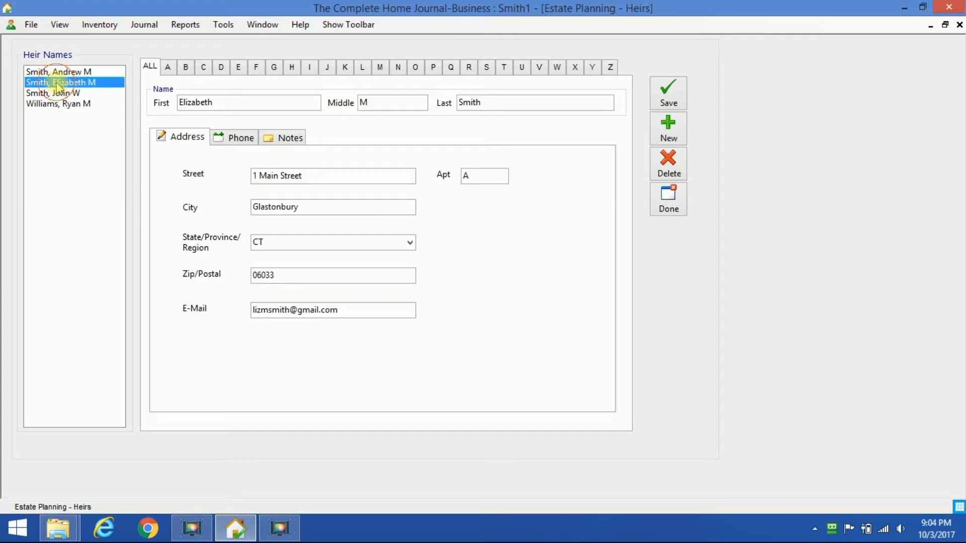
pyautogui.click(58, 93)
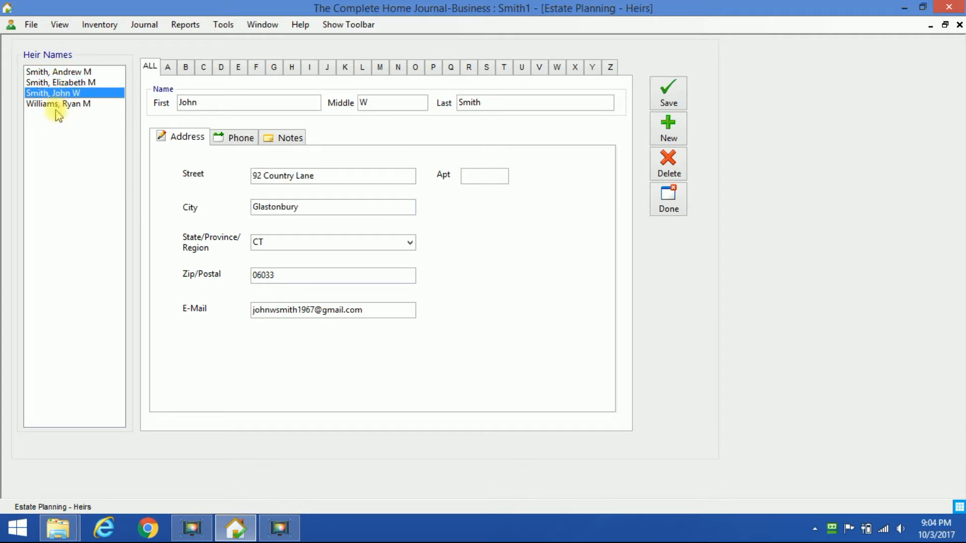
pyautogui.click(56, 104)
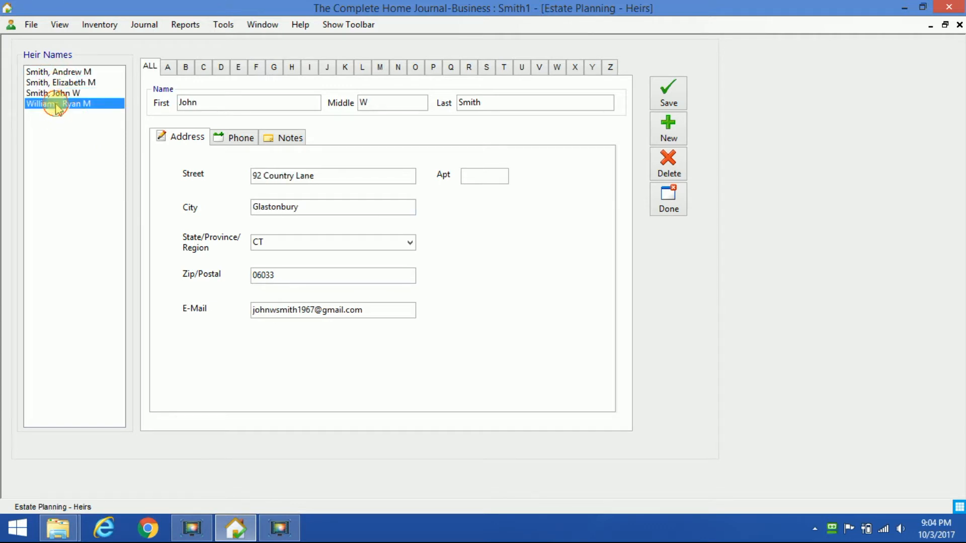
pyautogui.click(679, 198)
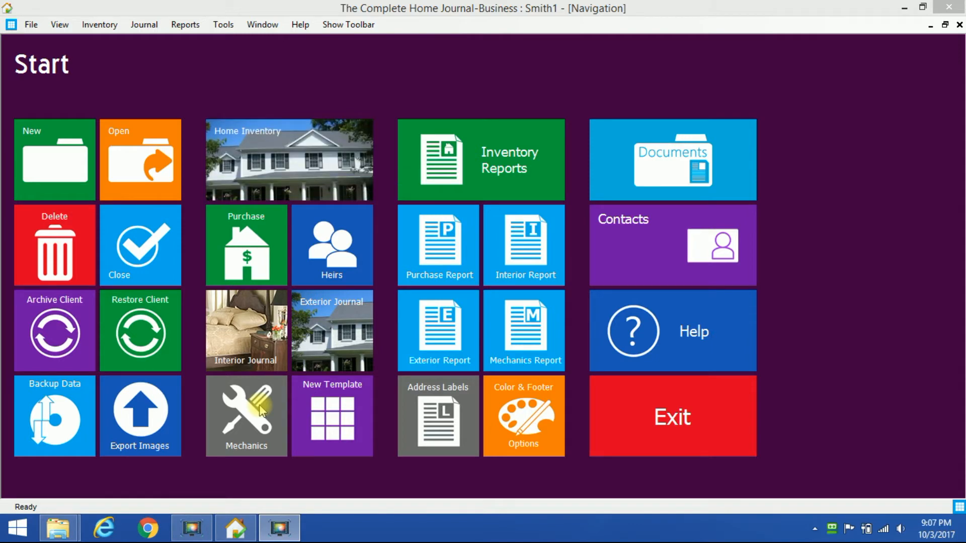
# Step: Add Bath 1 as a new room in the Interior Journal
pyautogui.click(239, 330)
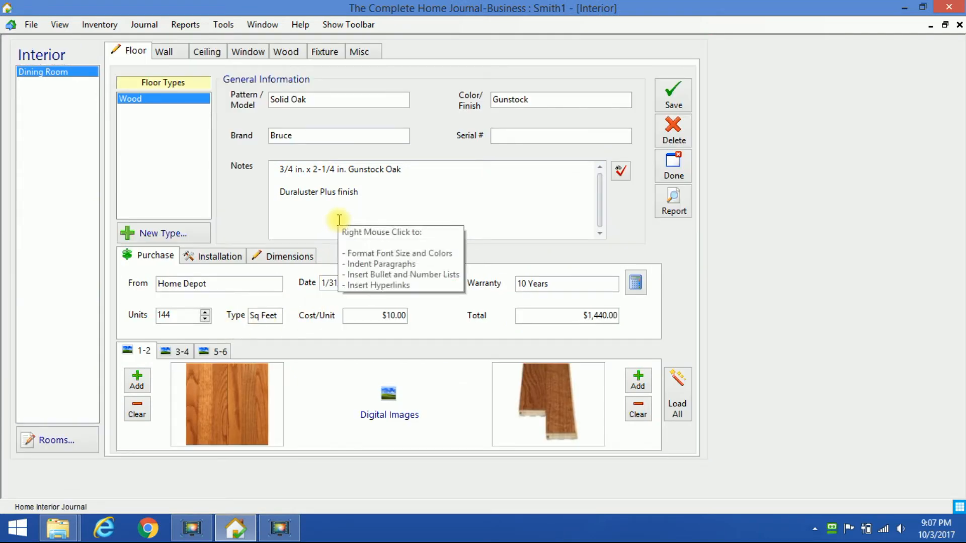
pyautogui.click(49, 437)
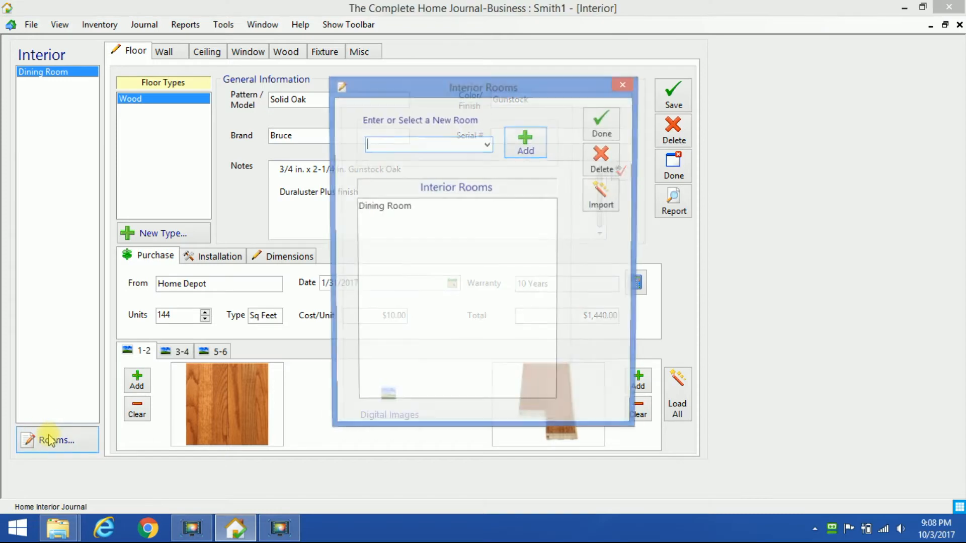
pyautogui.click(487, 145)
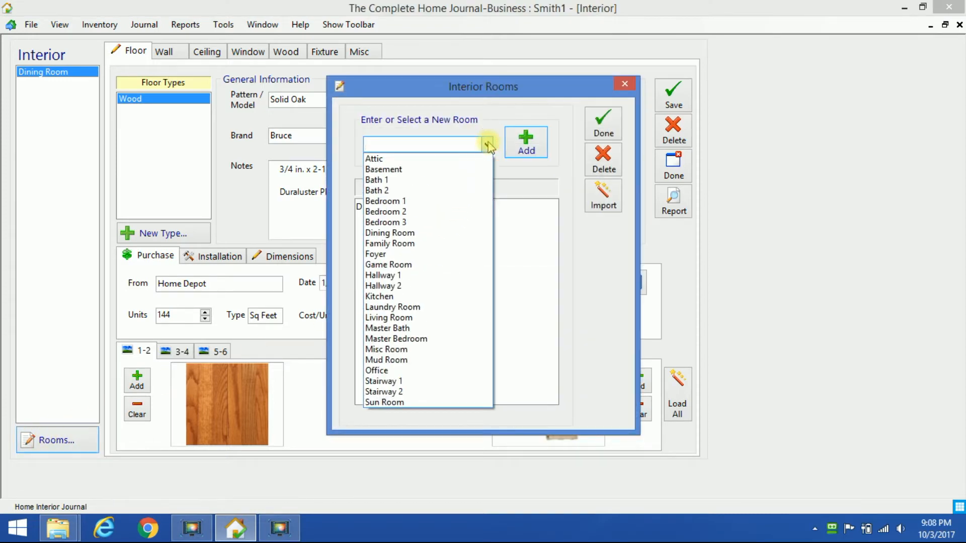
pyautogui.click(430, 180)
pyautogui.click(525, 145)
pyautogui.click(592, 128)
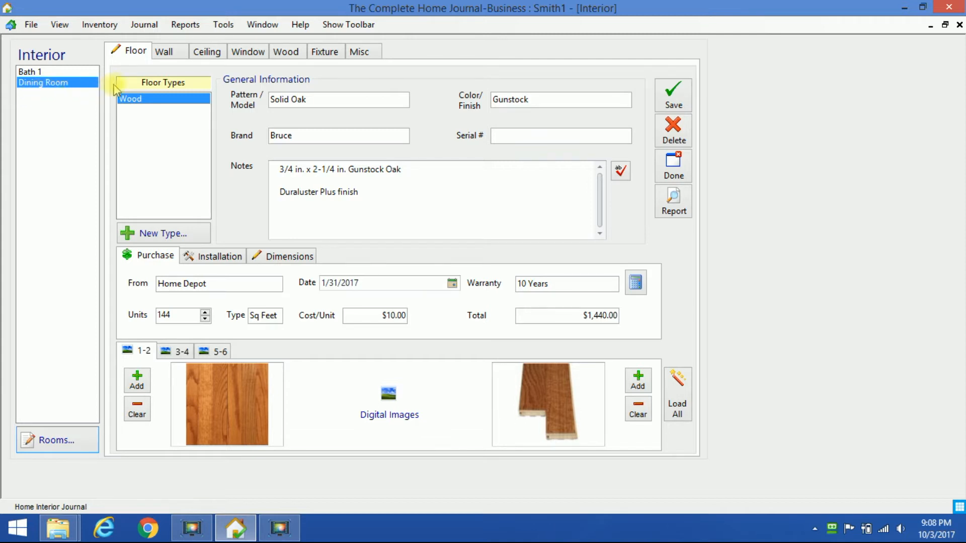
# Step: Examine the Dining Room's wall, ceiling, window, wood, fixture and miscellaneous entries in the Interior Journal
pyautogui.click(162, 55)
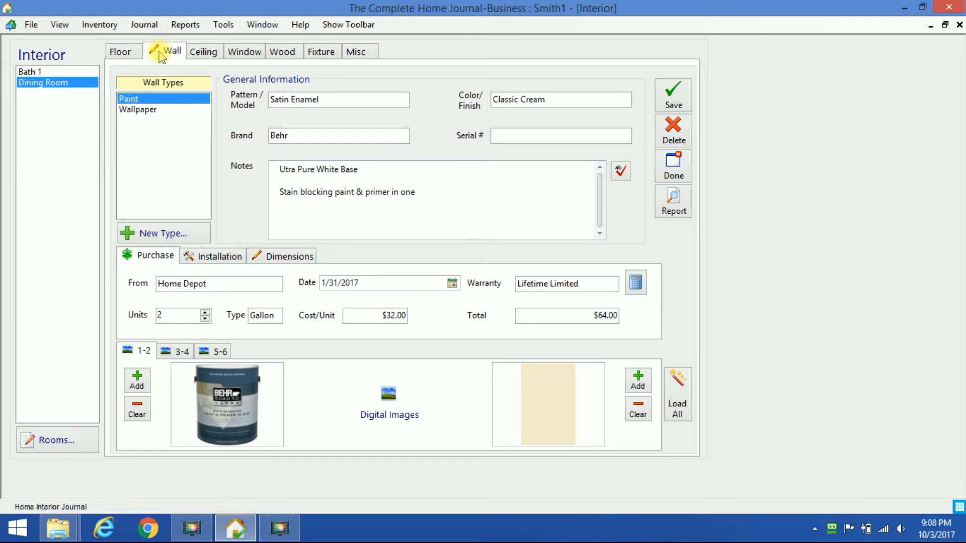
pyautogui.click(202, 54)
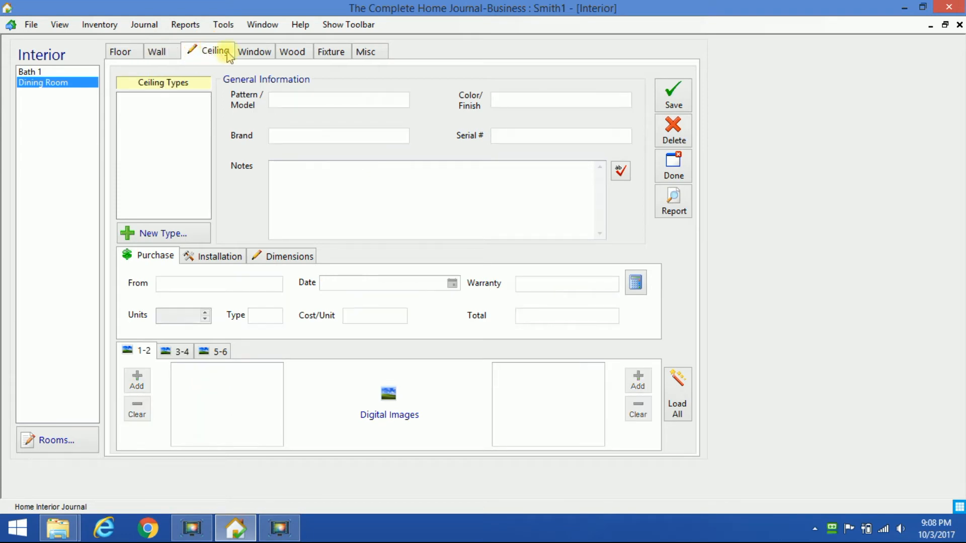
pyautogui.click(253, 54)
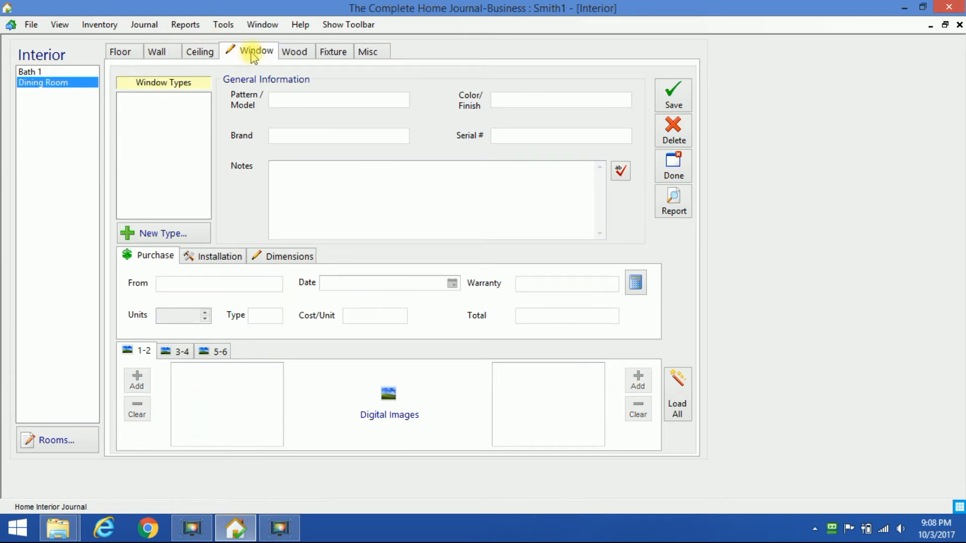
pyautogui.click(295, 54)
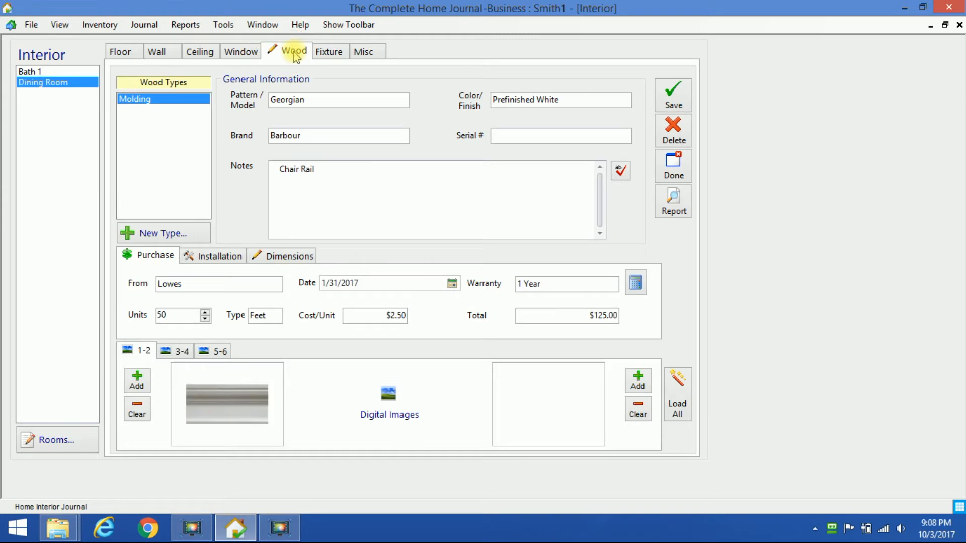
pyautogui.click(328, 54)
pyautogui.click(371, 54)
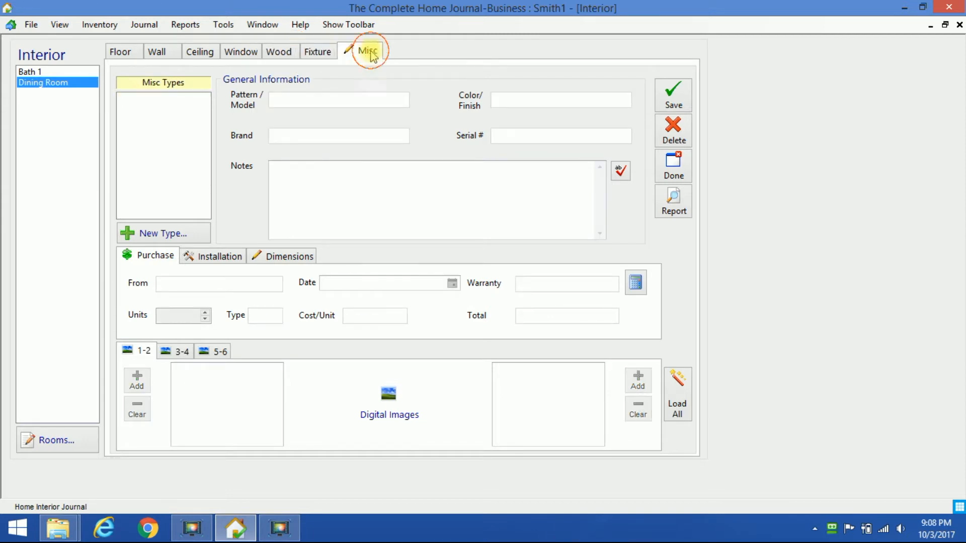
# Step: Review the installation, dimensions and purchase details of the Dining Room's wood floor and save the record
pyautogui.click(117, 54)
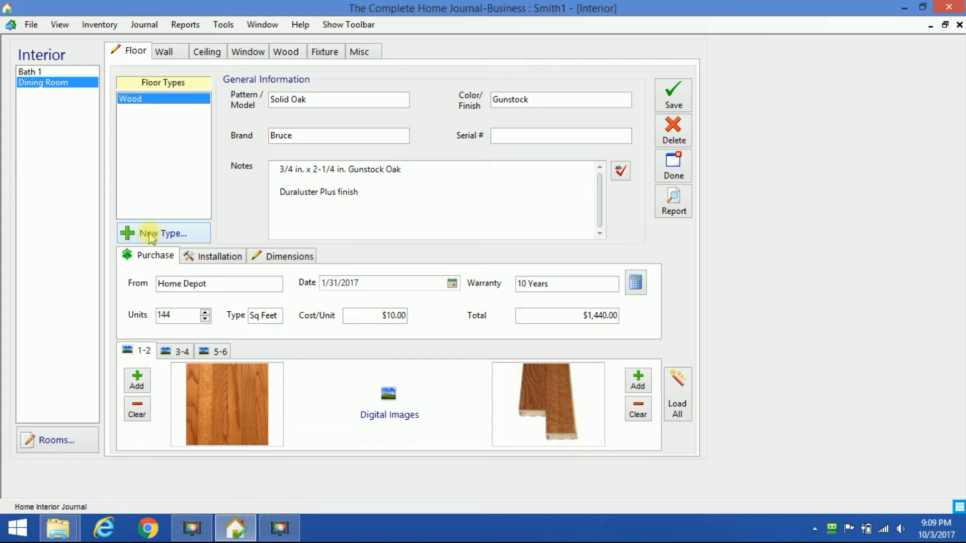
pyautogui.click(216, 258)
pyautogui.click(279, 257)
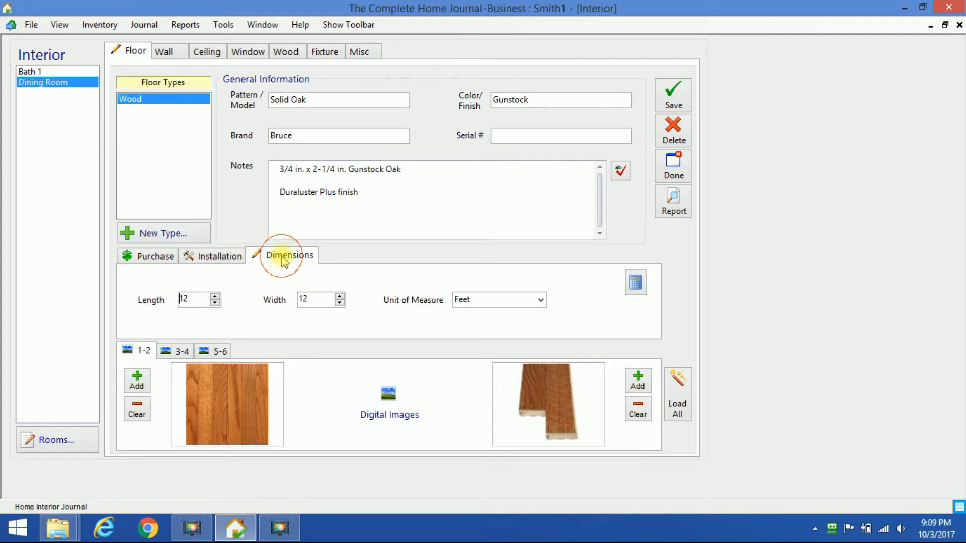
pyautogui.click(155, 258)
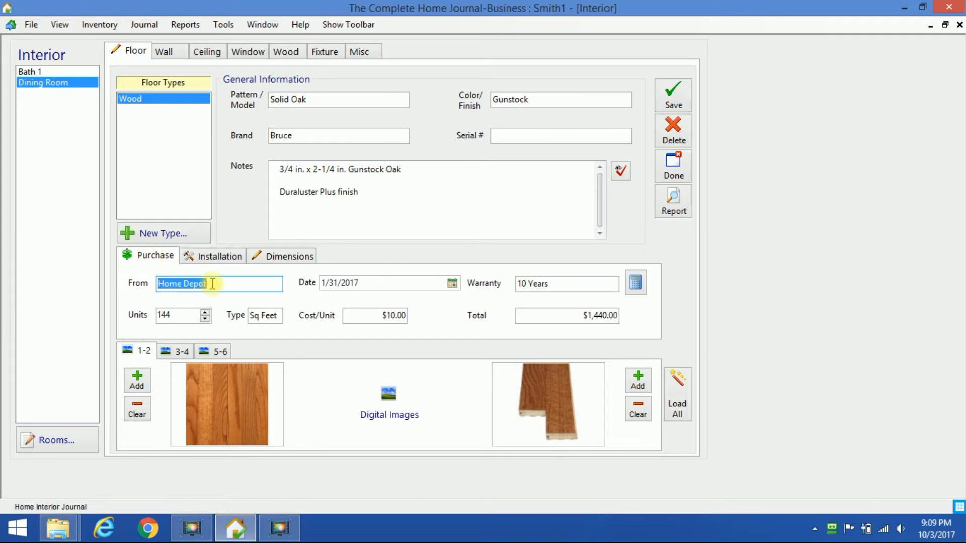
pyautogui.click(671, 95)
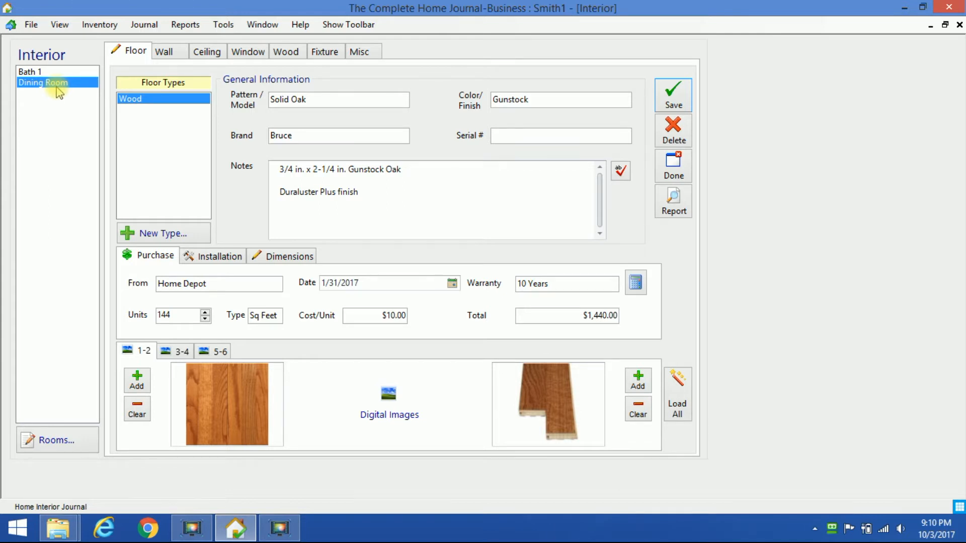
# Step: Review the Dining Room's paint and wallpaper wall types and its wood molding entry
pyautogui.click(169, 54)
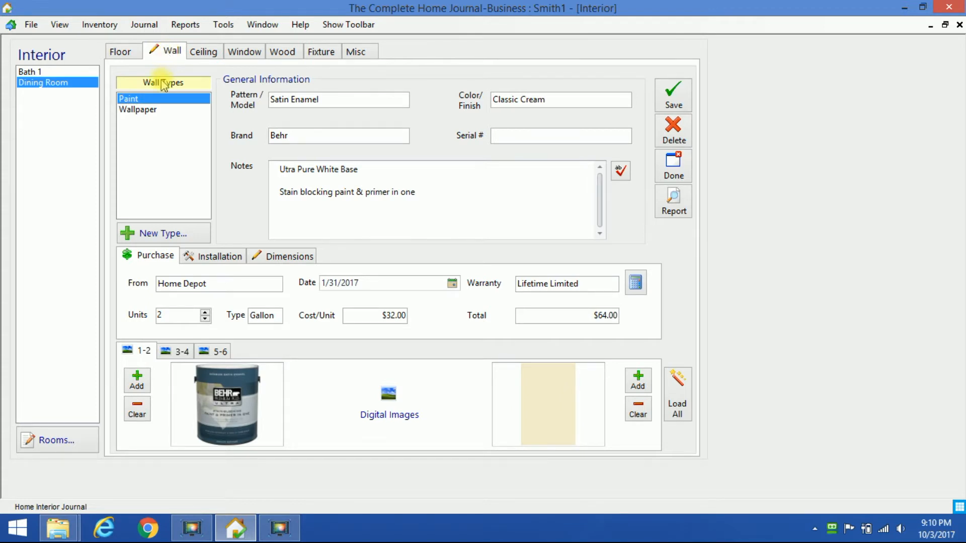
pyautogui.click(152, 111)
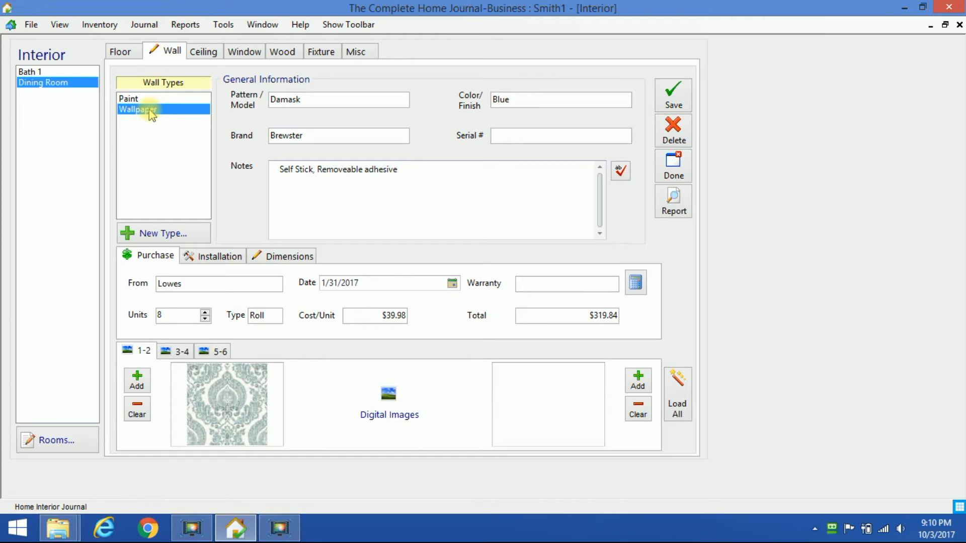
pyautogui.click(284, 55)
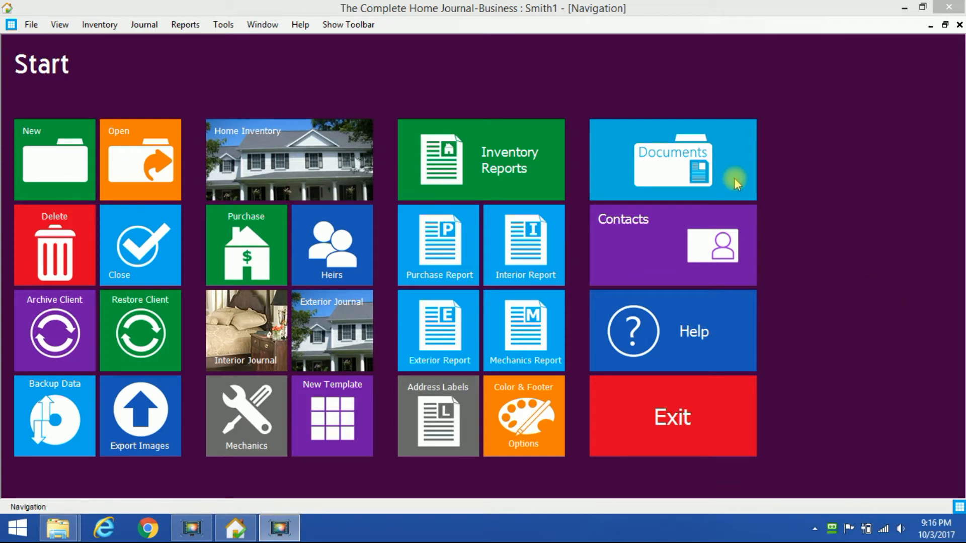
# Step: Examine the Appraisals, Insurance and Receipts folders in the document library
pyautogui.click(731, 146)
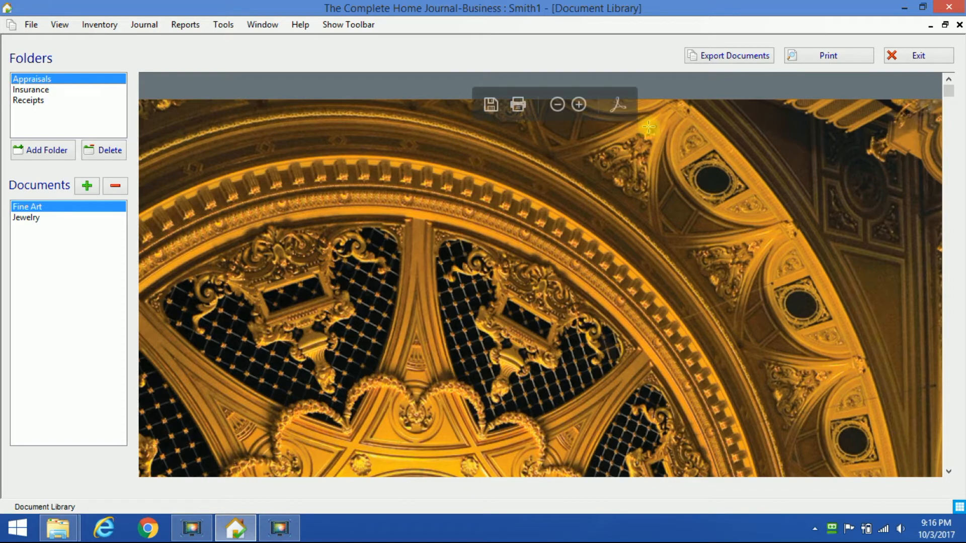
pyautogui.click(32, 91)
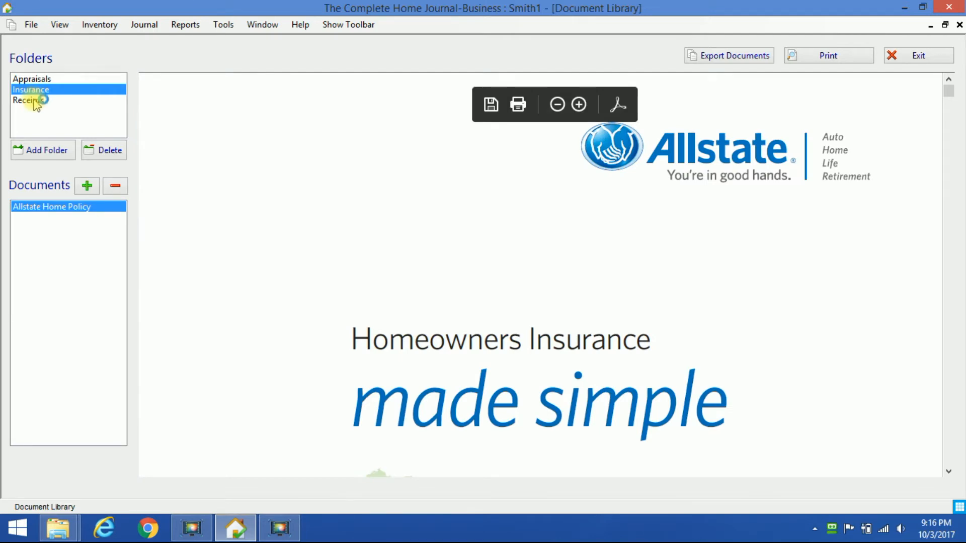
pyautogui.click(35, 103)
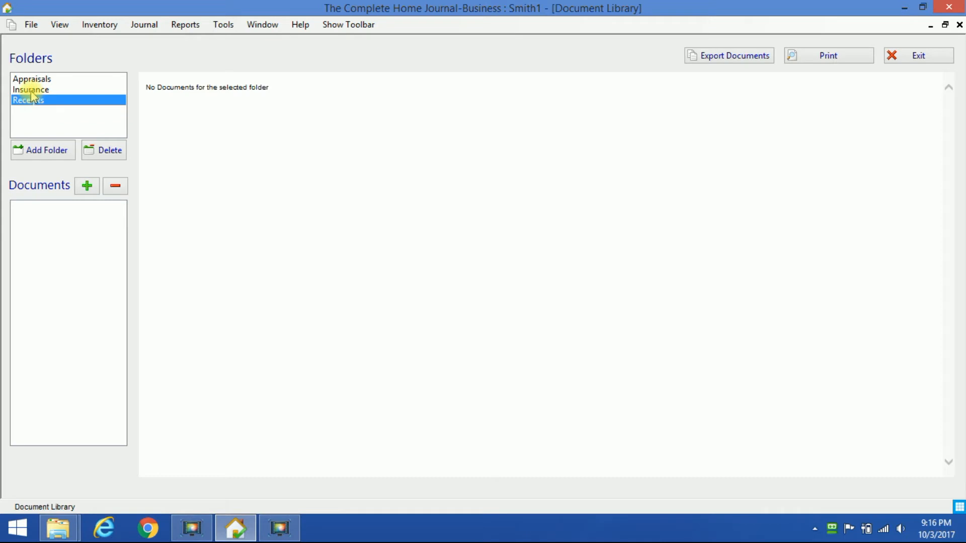
# Step: Add FloodPolicy.pdf to the Insurance folder of the document library under the name Flood Insurance
pyautogui.click(32, 91)
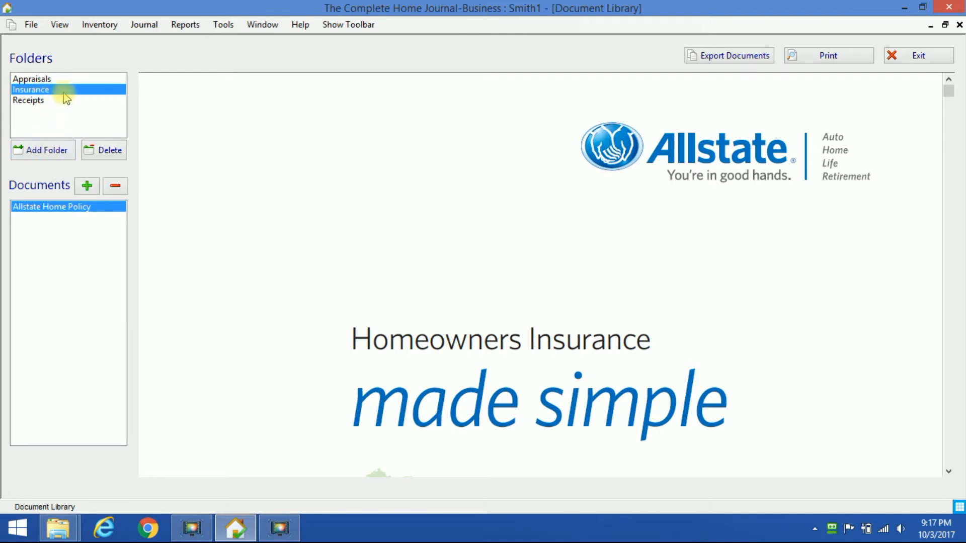
pyautogui.click(86, 189)
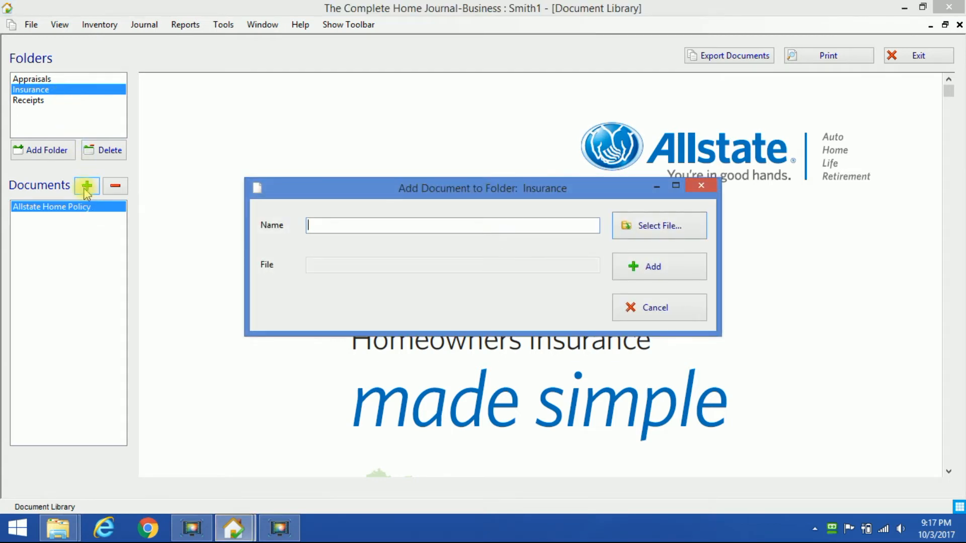
pyautogui.write('Flood Insurance')
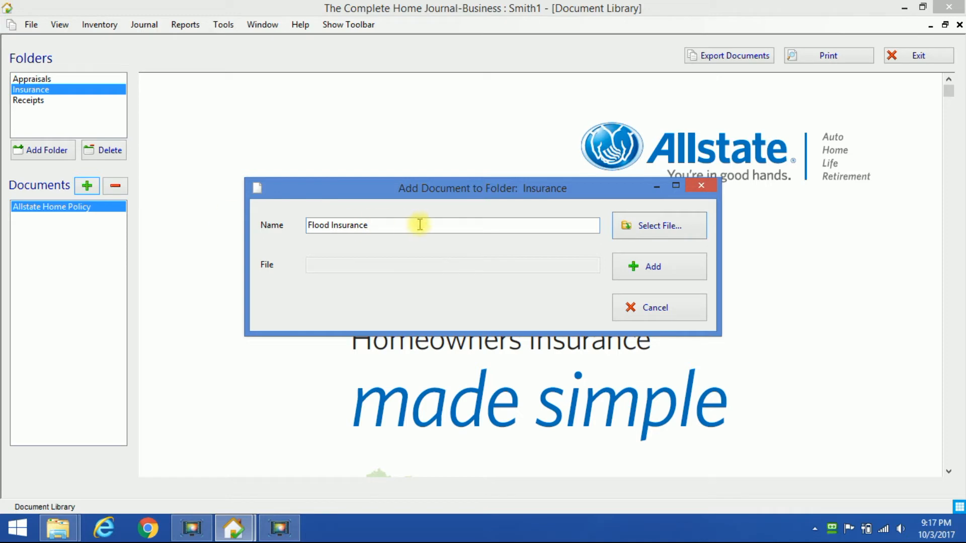
pyautogui.click(660, 229)
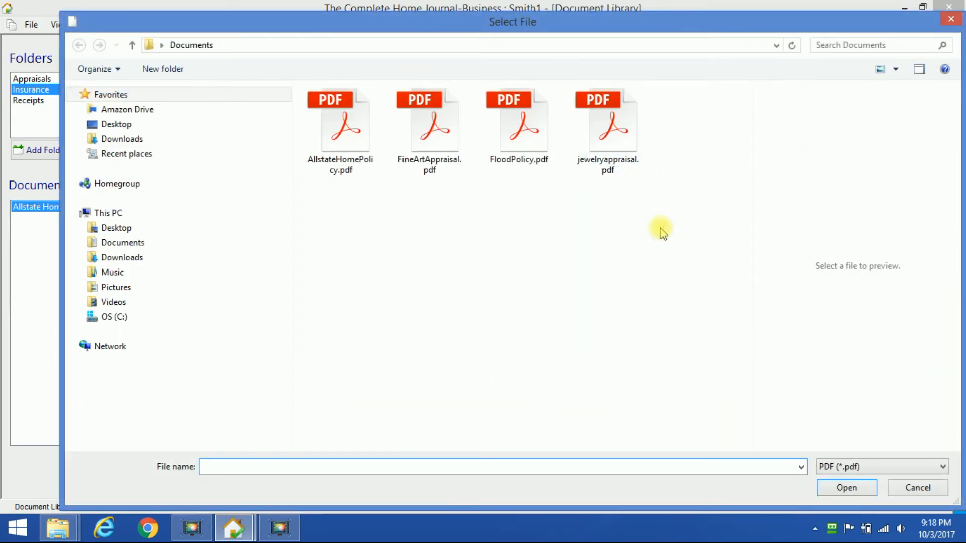
pyautogui.click(522, 120)
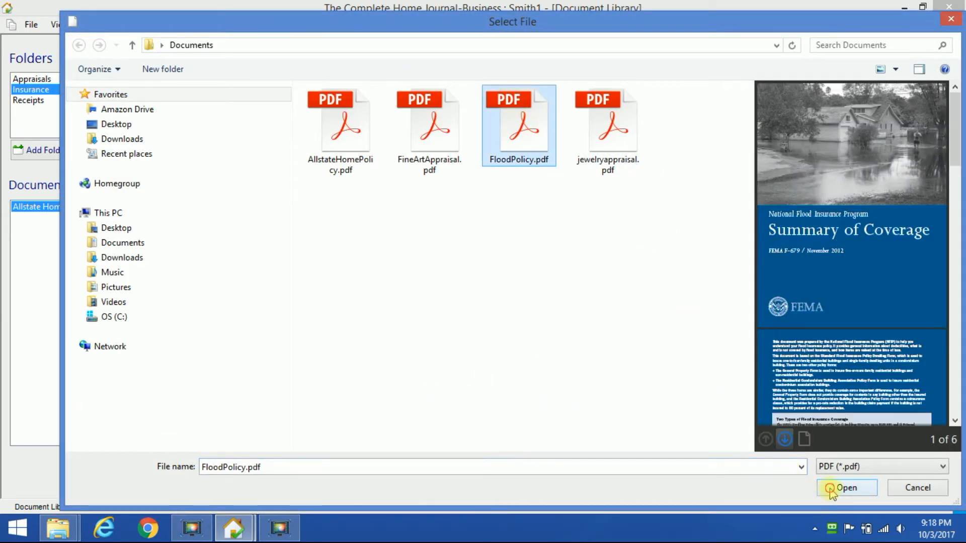
pyautogui.click(845, 488)
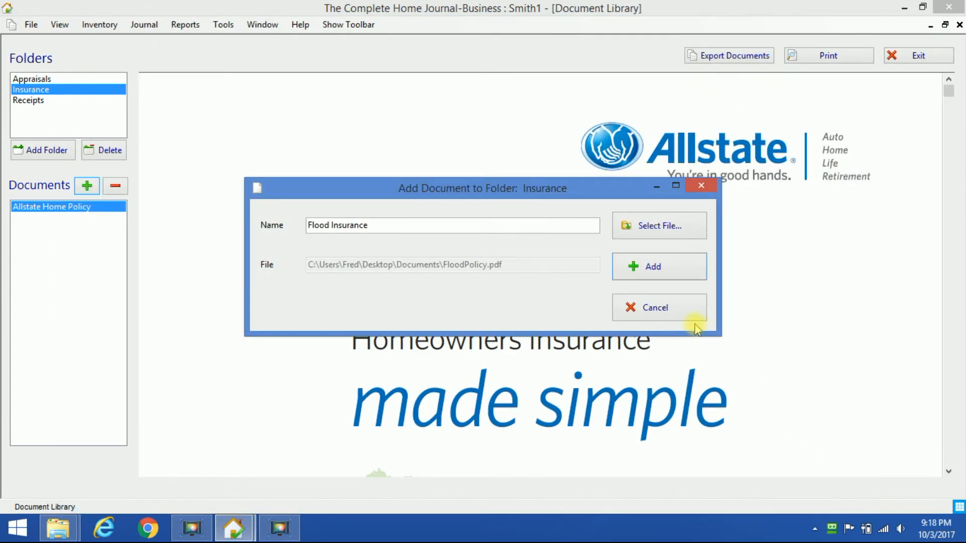
pyautogui.click(663, 270)
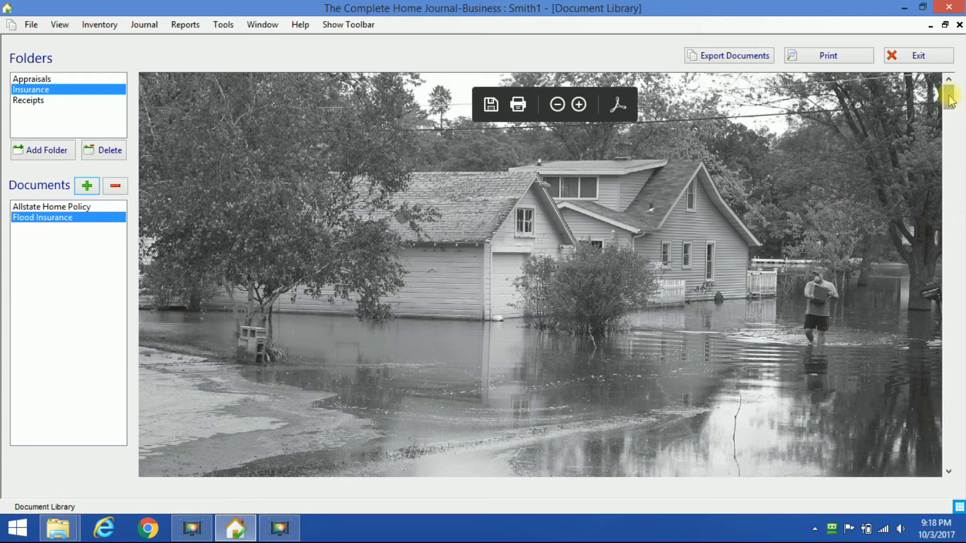
# Step: Review the Flood Insurance and Allstate Home Policy documents and leave the document library
pyautogui.moveTo(950, 99); pyautogui.dragTo(953, 126)
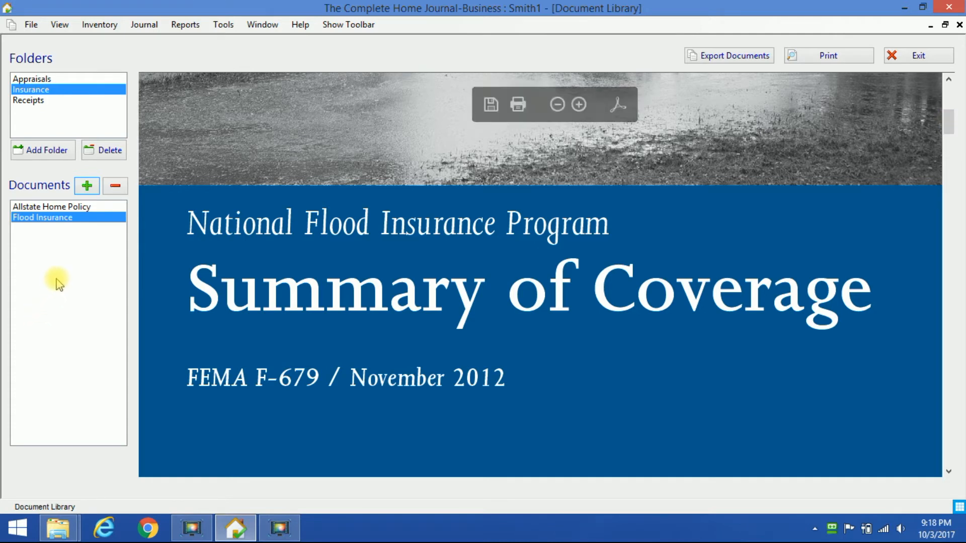
pyautogui.click(66, 207)
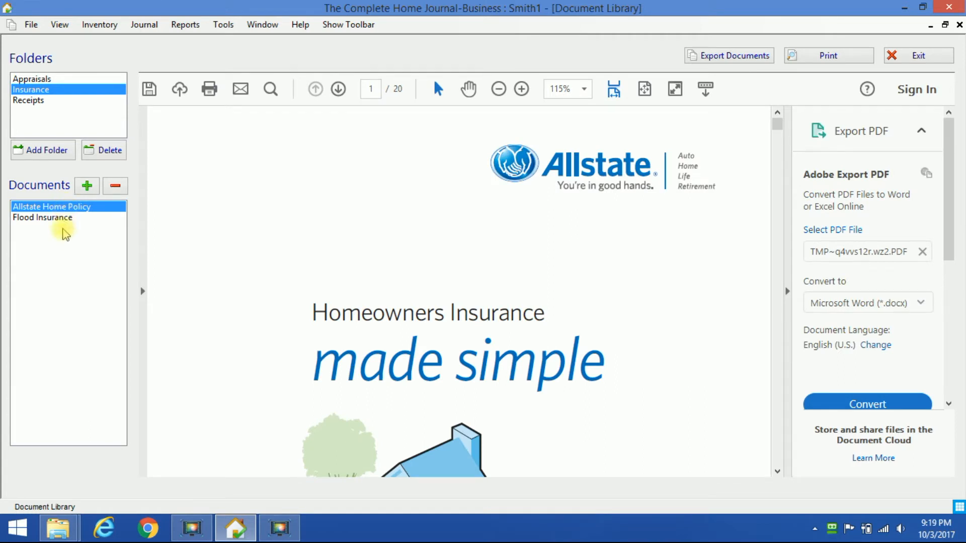
pyautogui.click(63, 219)
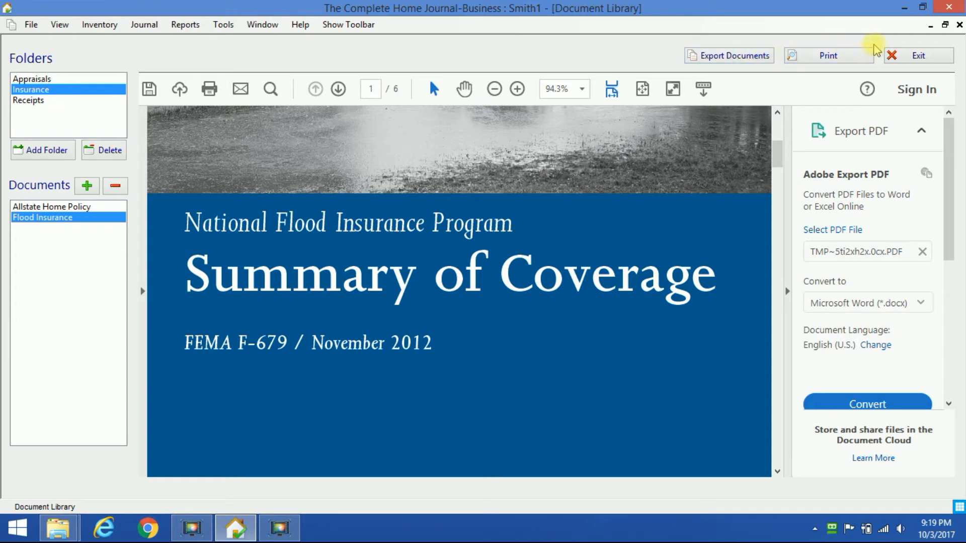
pyautogui.click(908, 57)
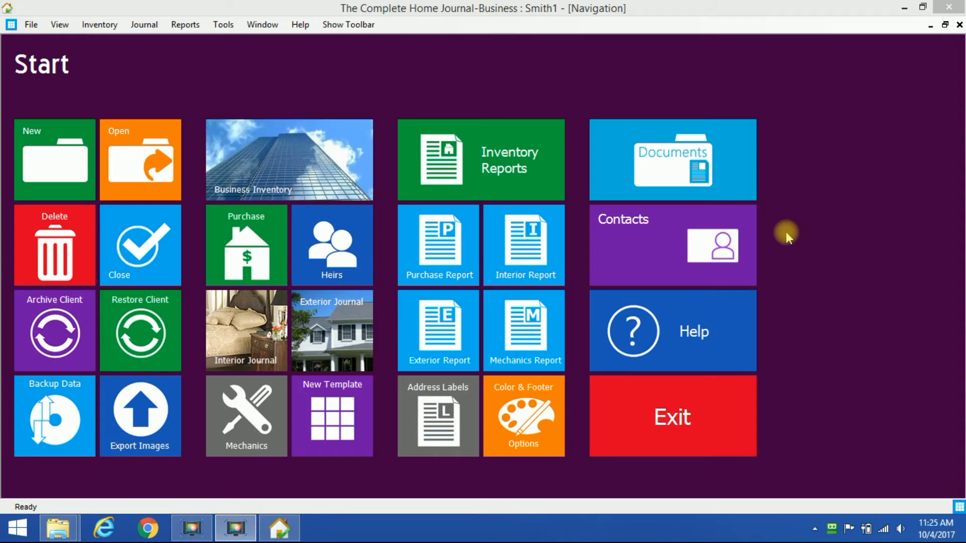
# Step: Open the business contacts and show the contact in the Prospects group
pyautogui.click(648, 235)
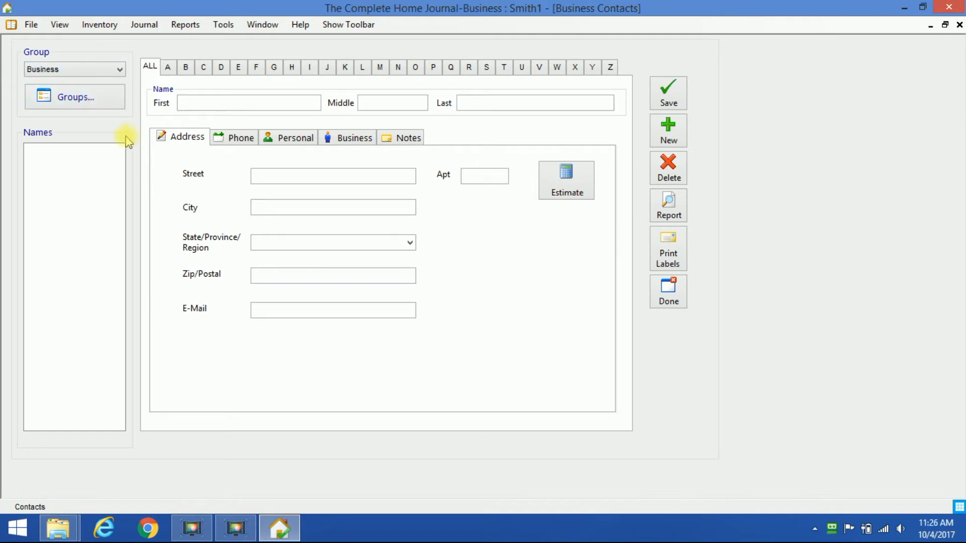
pyautogui.click(120, 70)
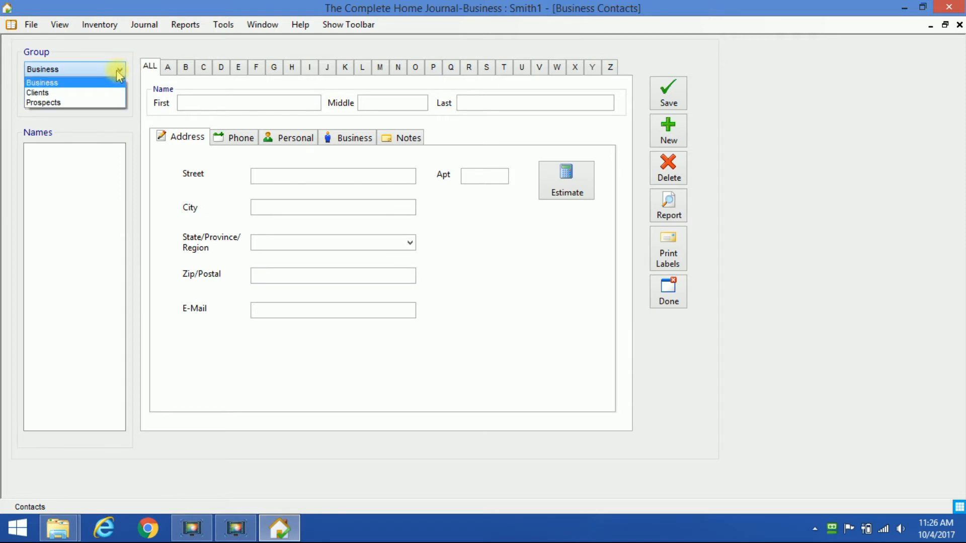
pyautogui.click(75, 103)
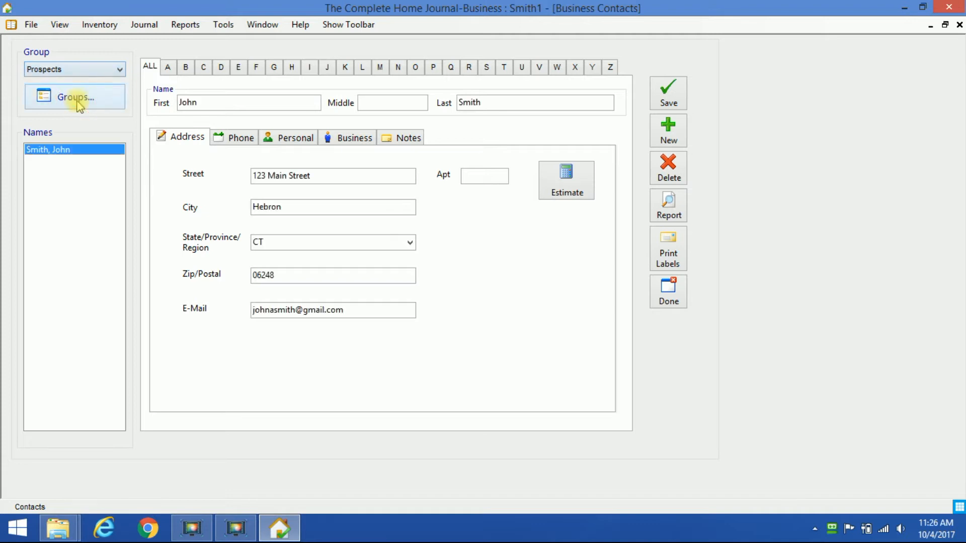
pyautogui.click(120, 71)
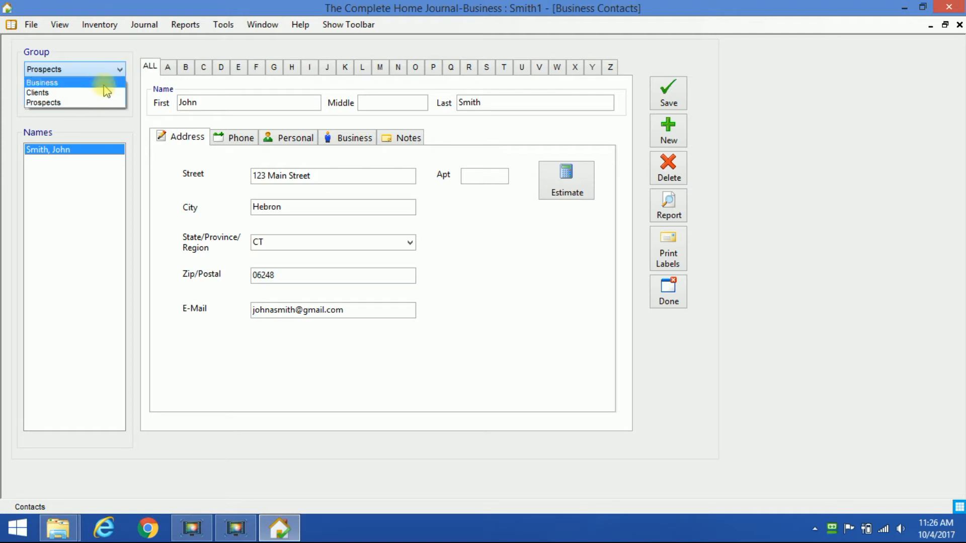
pyautogui.click(100, 103)
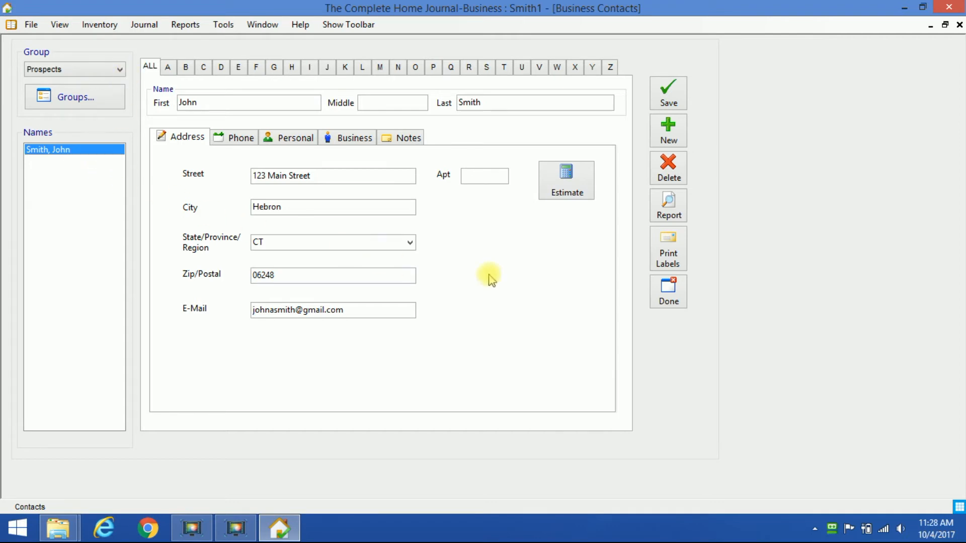
# Step: Calculate an hourly estimate for the prospect's medium building with 6 rooms, including the basement and 2 garages/outbuildings
pyautogui.click(552, 174)
pyautogui.click(555, 177)
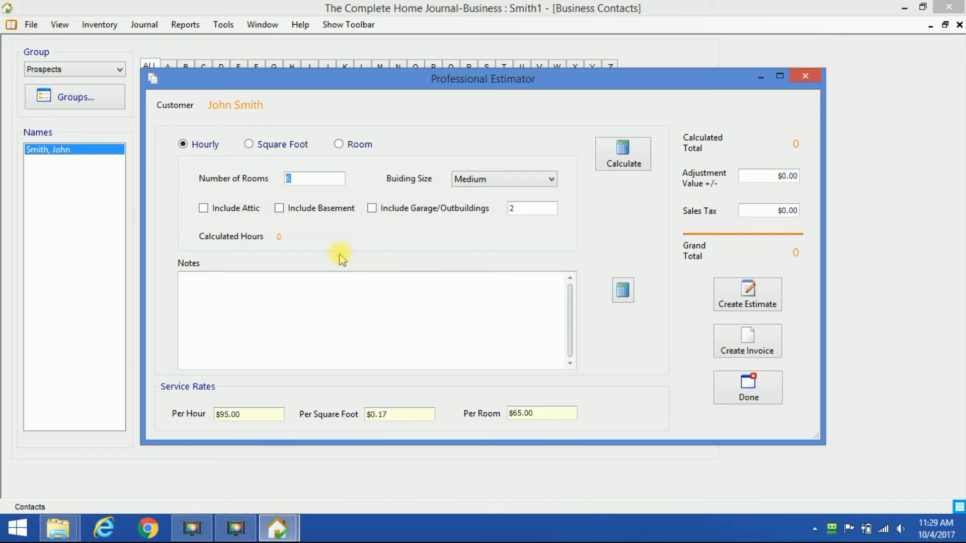
pyautogui.click(280, 210)
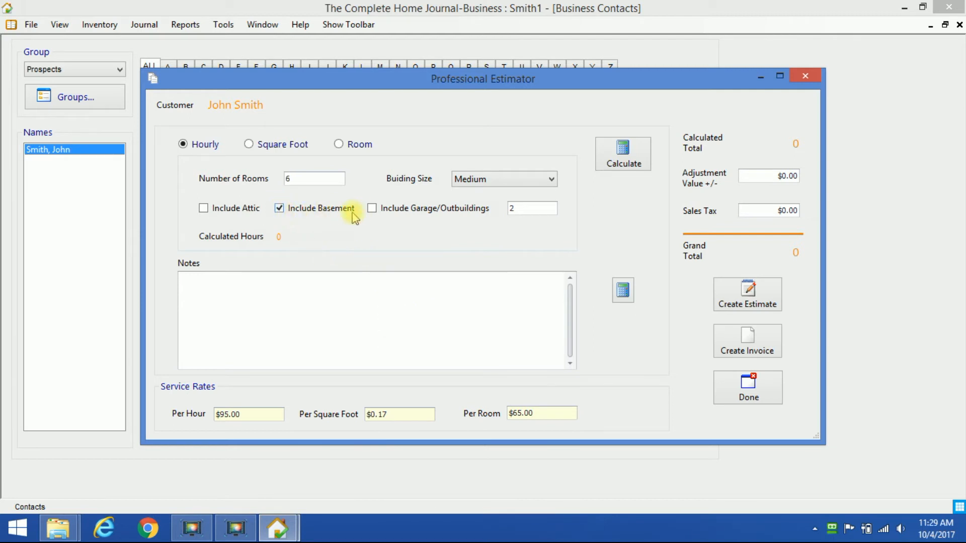
pyautogui.click(373, 210)
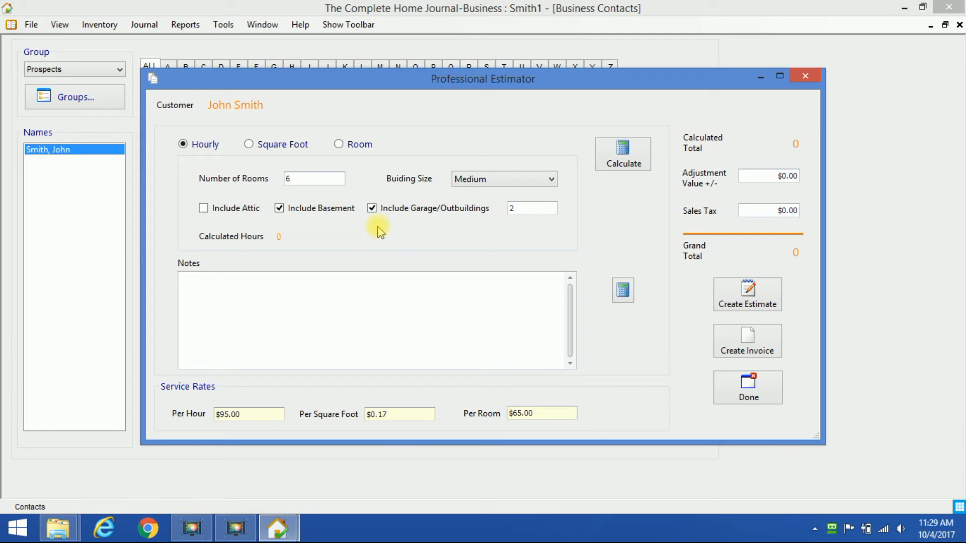
pyautogui.click(310, 301)
pyautogui.click(629, 154)
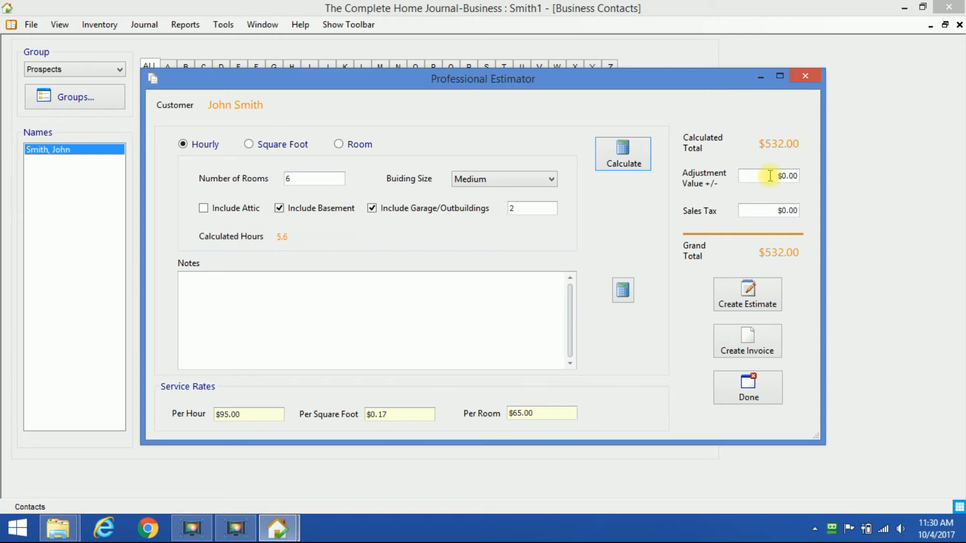
# Step: Set the estimate's adjustment value to $50.00 and recalculate the total
pyautogui.moveTo(776, 175); pyautogui.dragTo(798, 177)
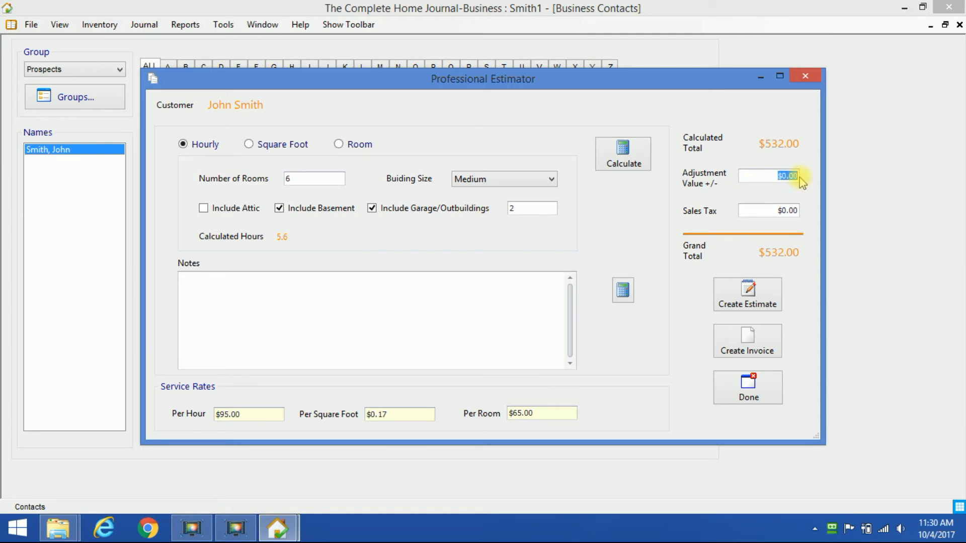
pyautogui.click(770, 174)
pyautogui.write('5')
pyautogui.click(625, 176)
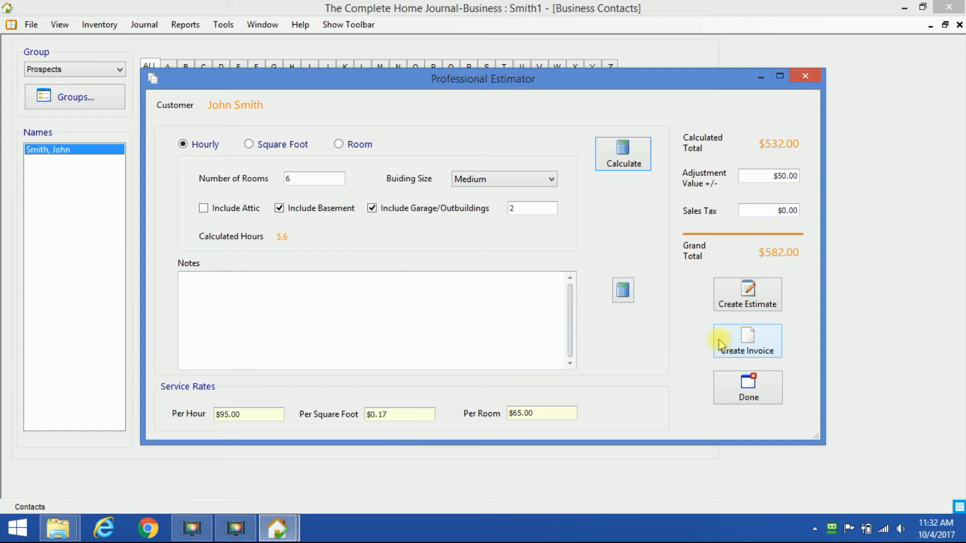
# Step: Create the estimate document for the prospect and look through its preview
pyautogui.click(732, 291)
pyautogui.click(729, 288)
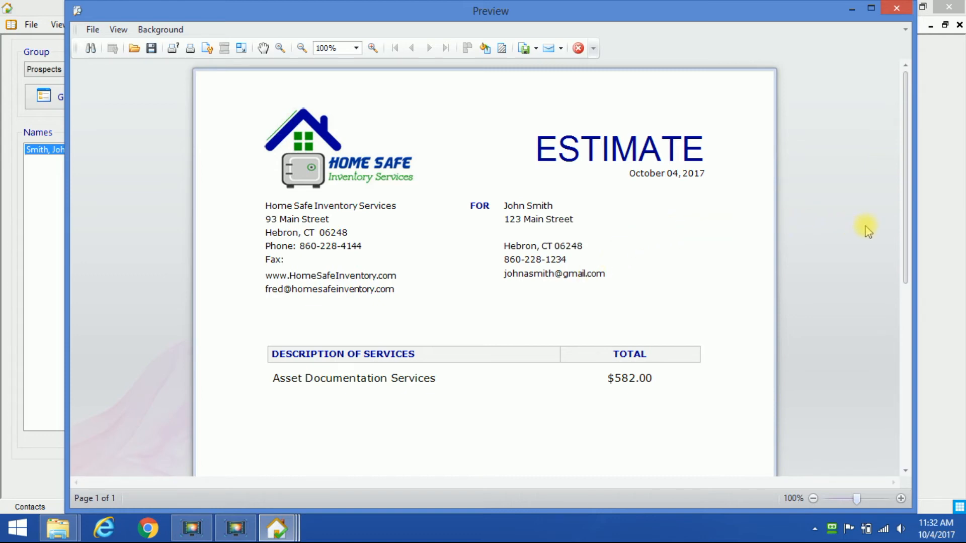
pyautogui.moveTo(908, 225); pyautogui.dragTo(851, 210)
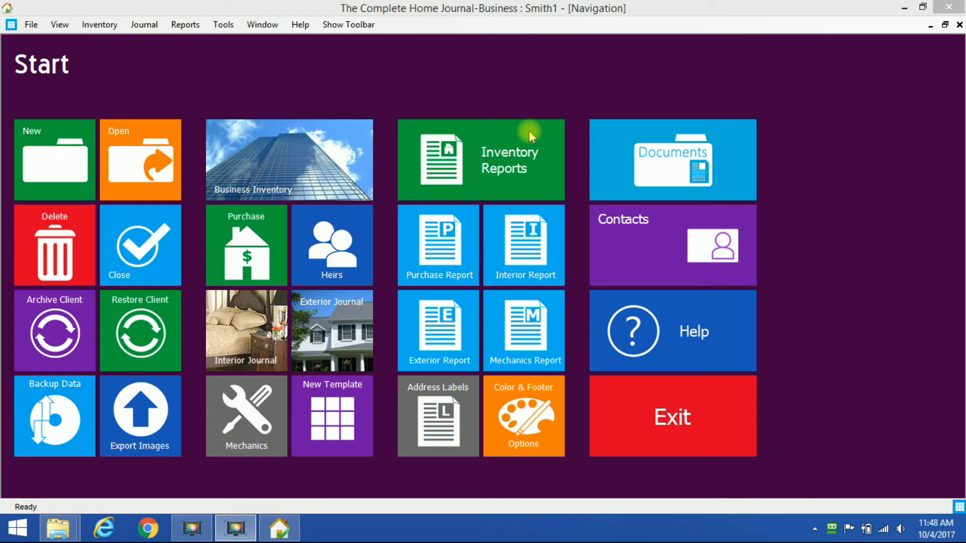
# Step: Review the available report types and the title and footer color options for reports
pyautogui.click(196, 30)
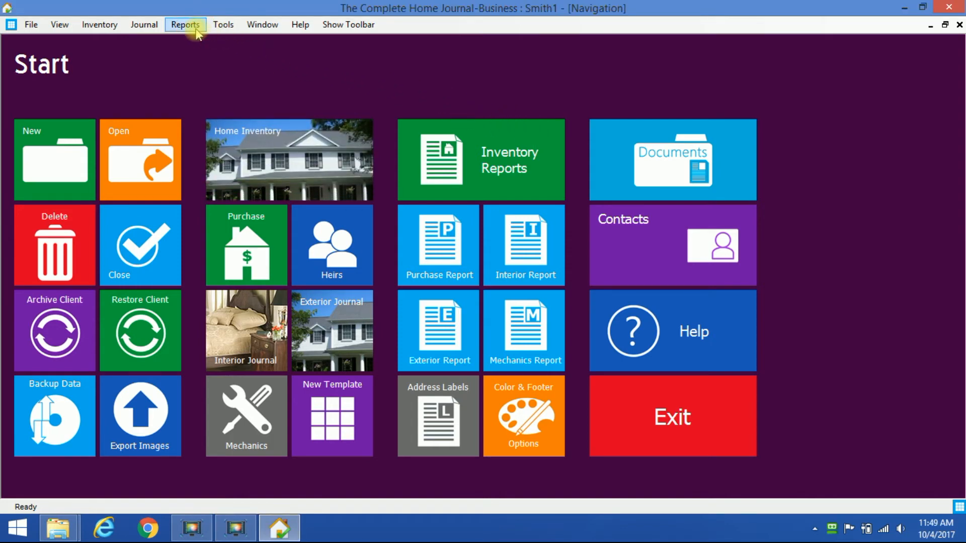
pyautogui.click(197, 30)
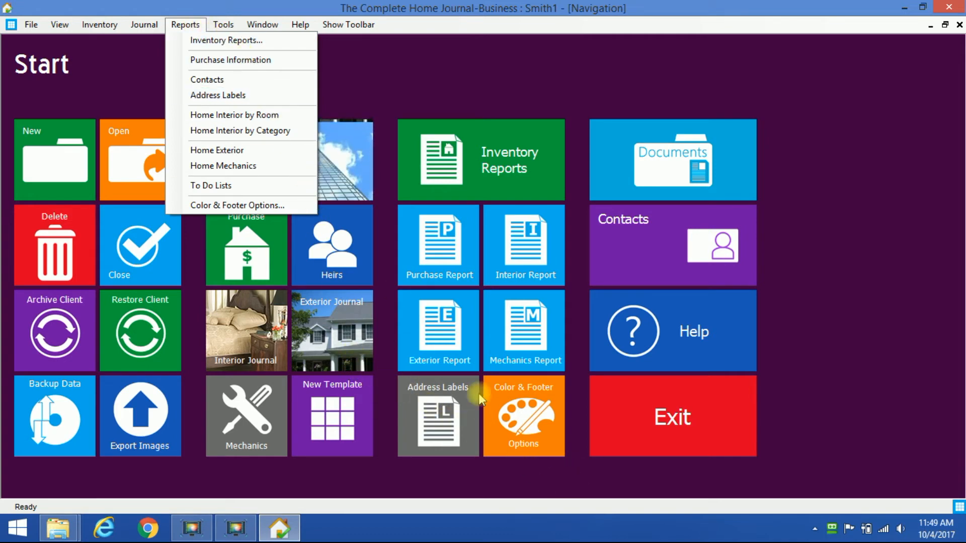
pyautogui.click(563, 486)
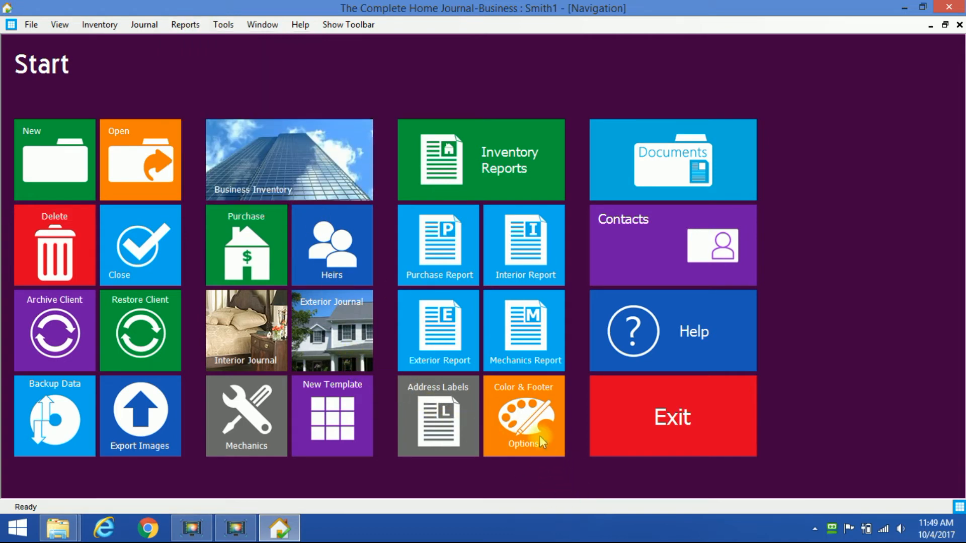
pyautogui.click(498, 401)
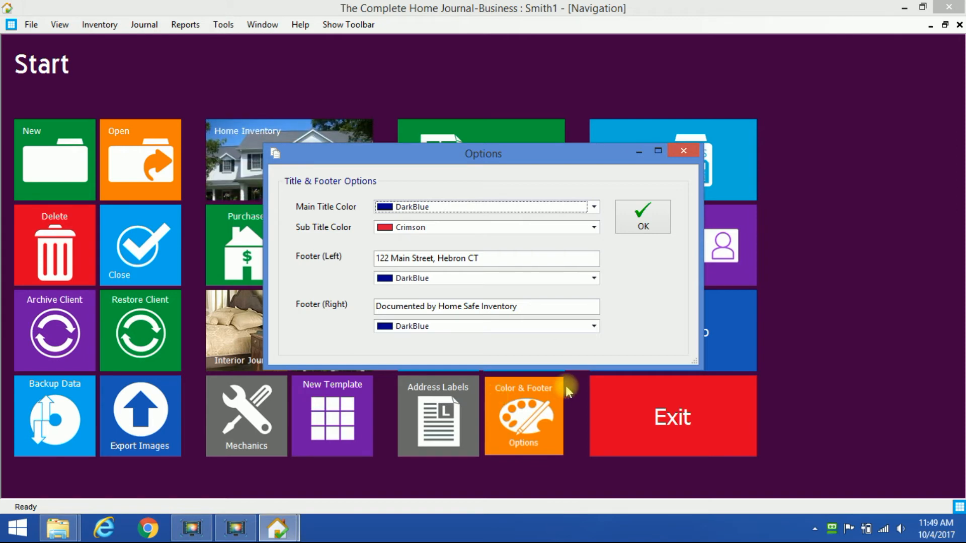
pyautogui.click(631, 218)
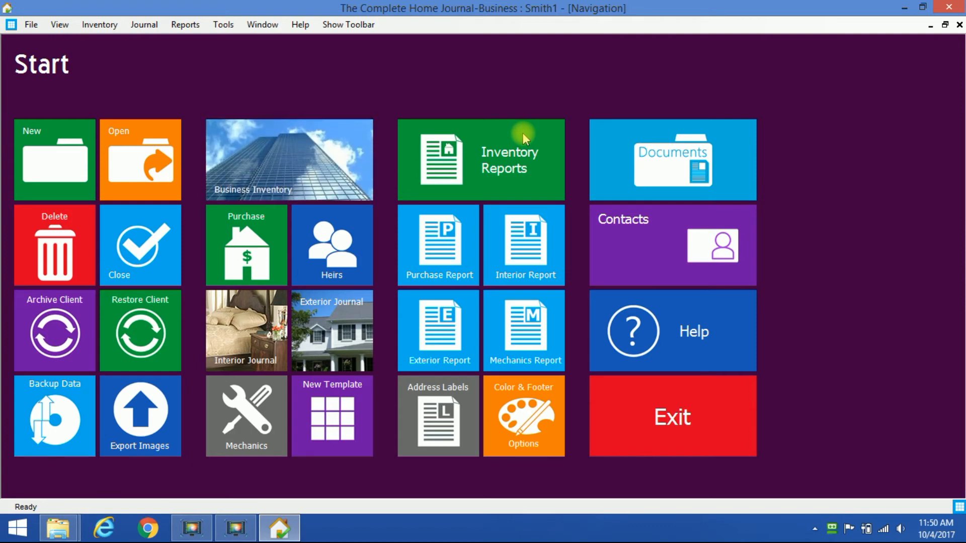
# Step: Examine the standard report types and the custom main title option of the inventory reports
pyautogui.click(186, 24)
pyautogui.click(383, 44)
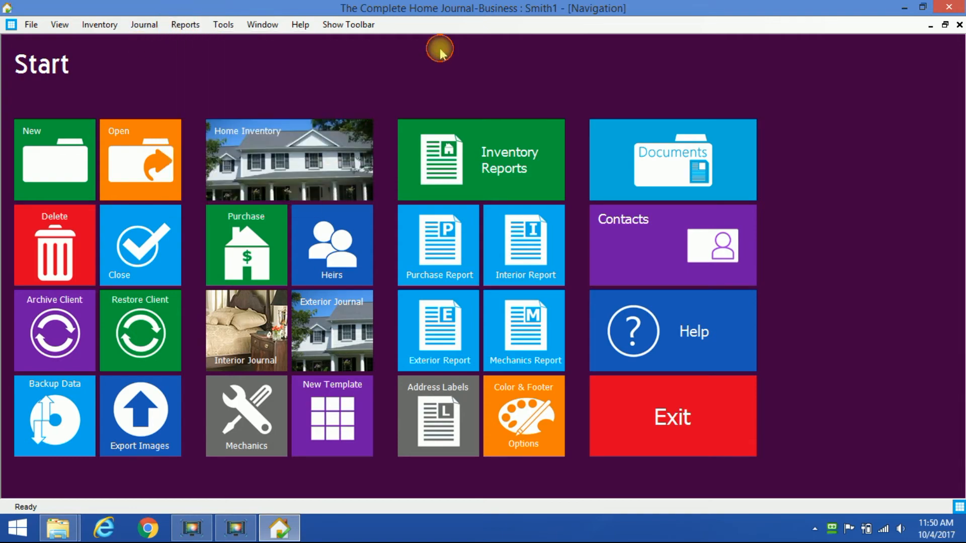
pyautogui.click(479, 143)
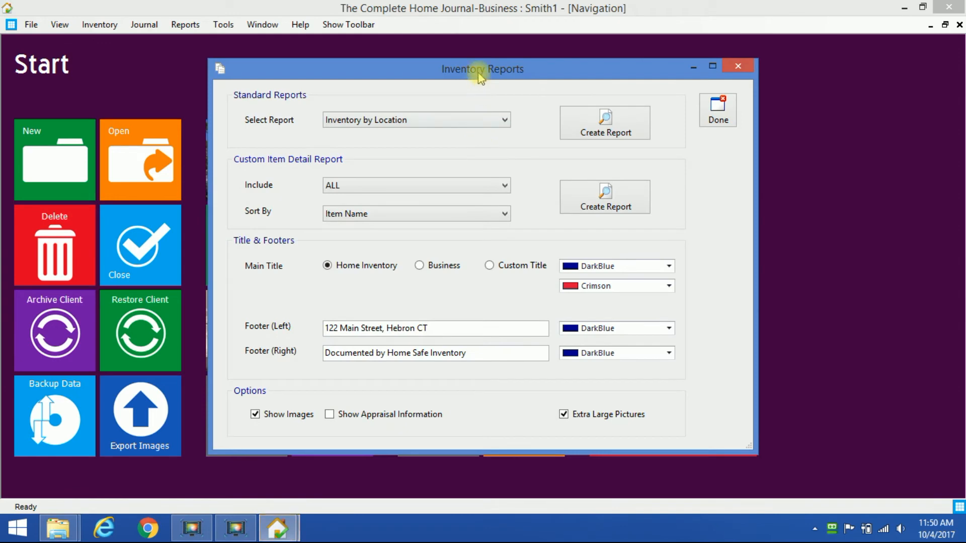
pyautogui.click(505, 123)
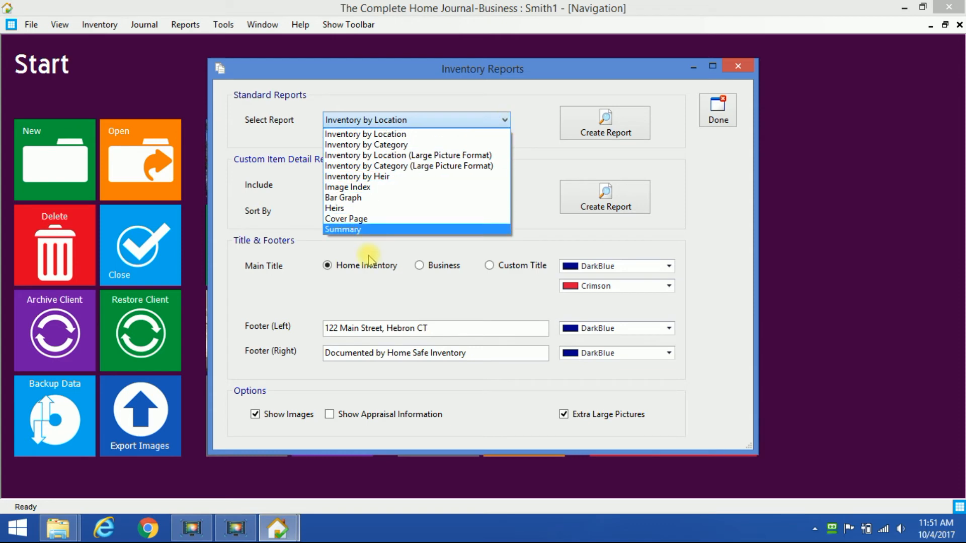
pyautogui.click(489, 267)
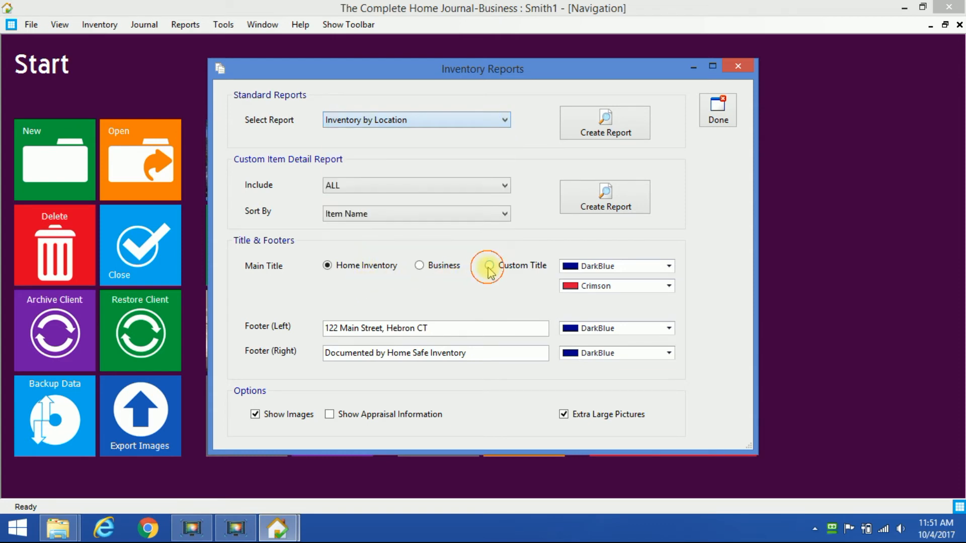
pyautogui.click(489, 267)
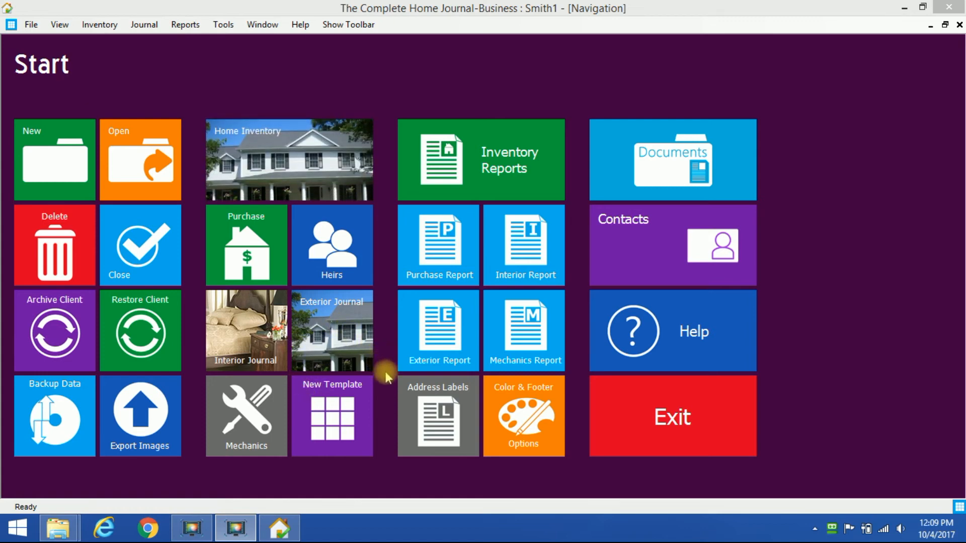
# Step: Review the existing template files and the name and description fields for setting up a new template
pyautogui.click(304, 390)
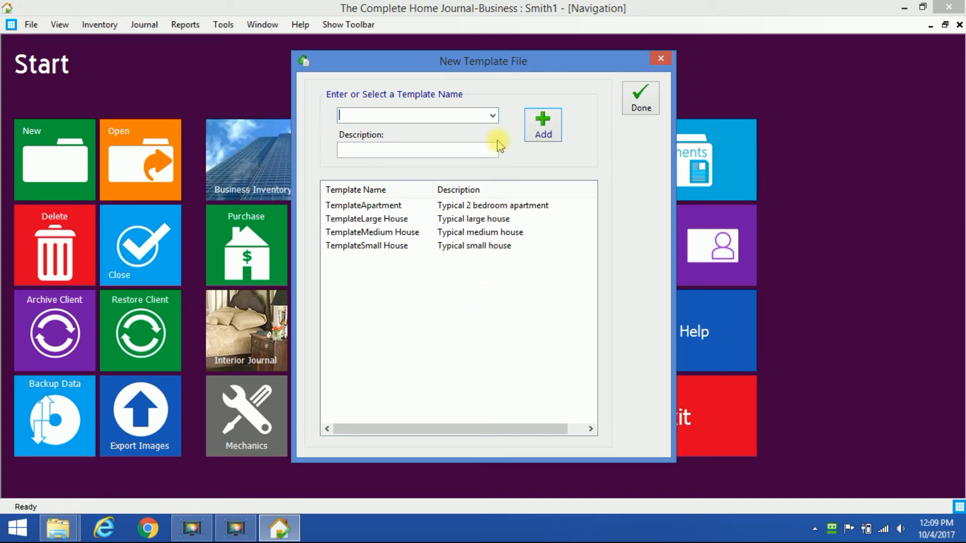
pyautogui.click(494, 116)
pyautogui.click(493, 115)
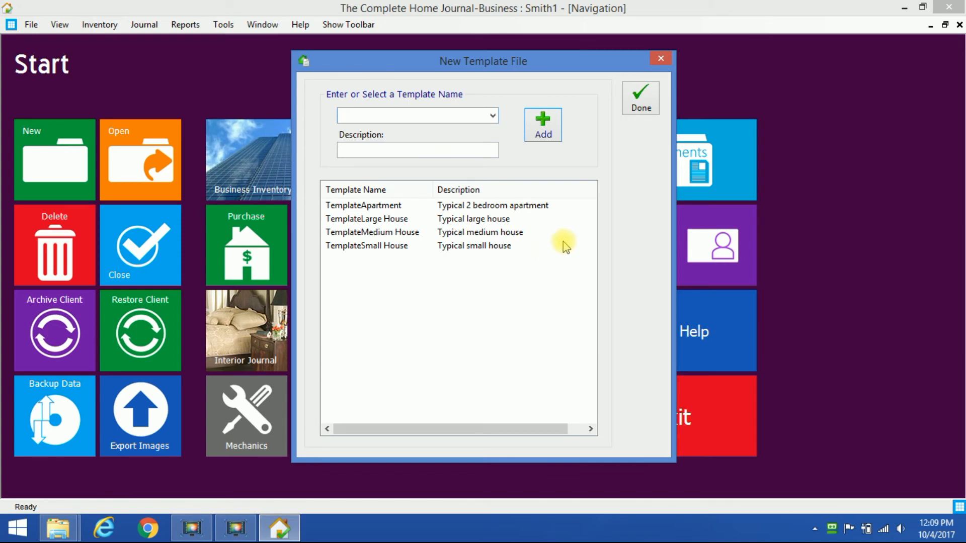
pyautogui.click(640, 98)
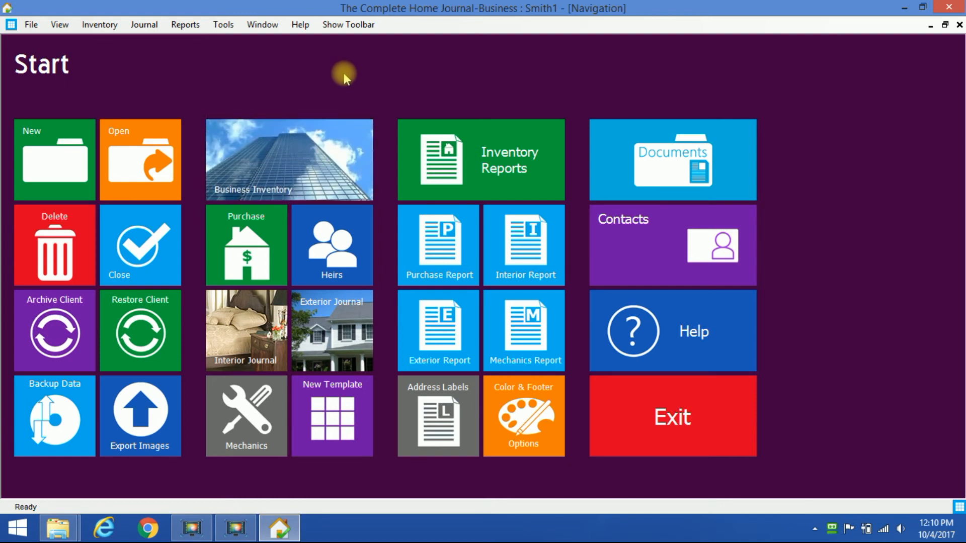
# Step: Create a new client file with a unique client ID, copied from TemplateApartment
pyautogui.click(48, 141)
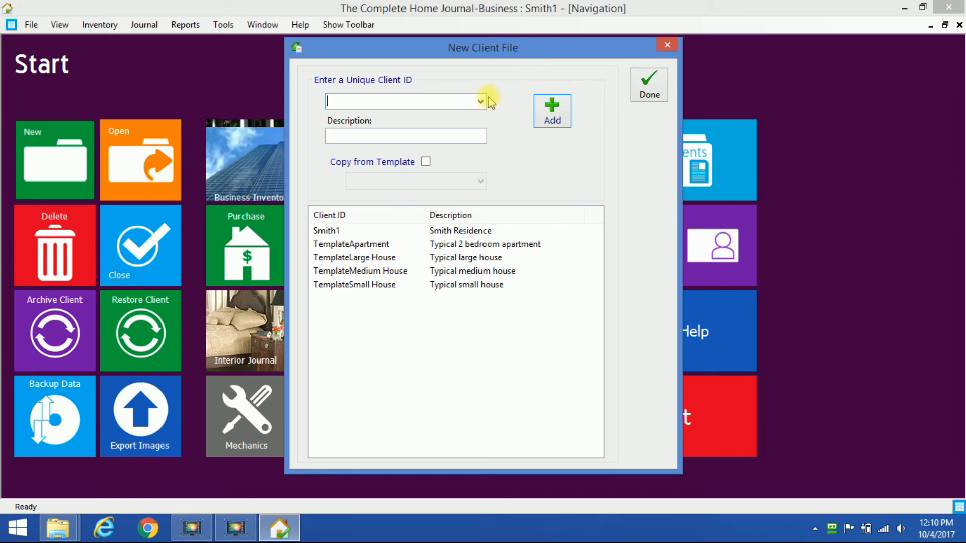
pyautogui.write('Jones1')
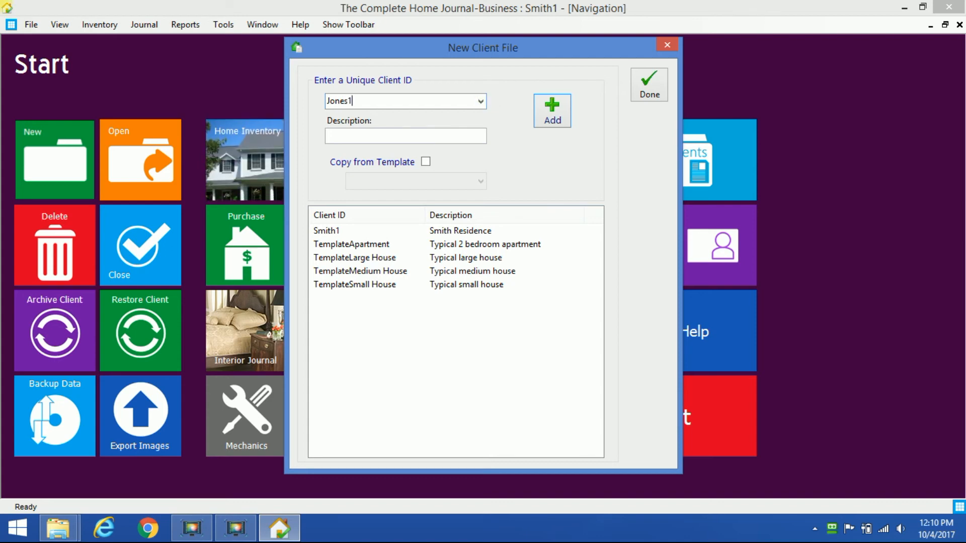
pyautogui.click(426, 162)
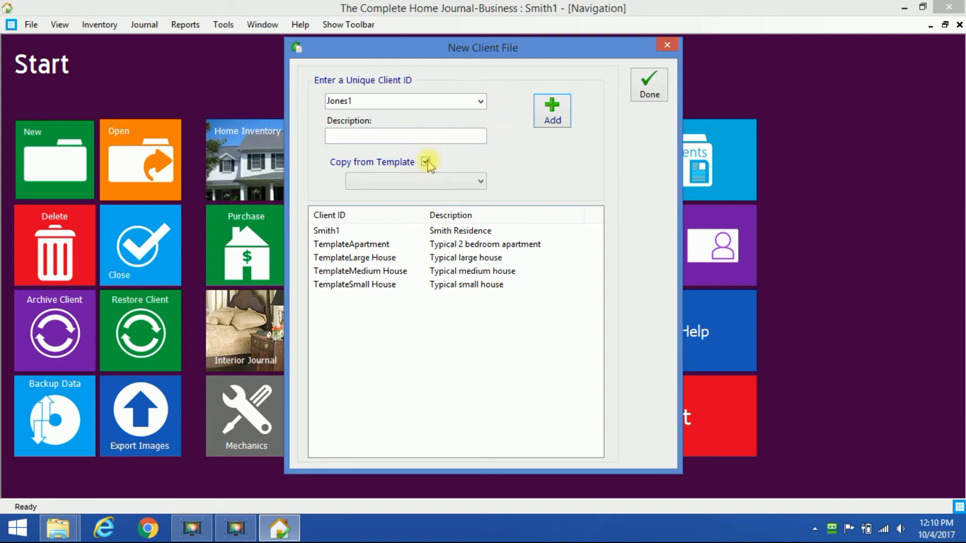
pyautogui.click(482, 182)
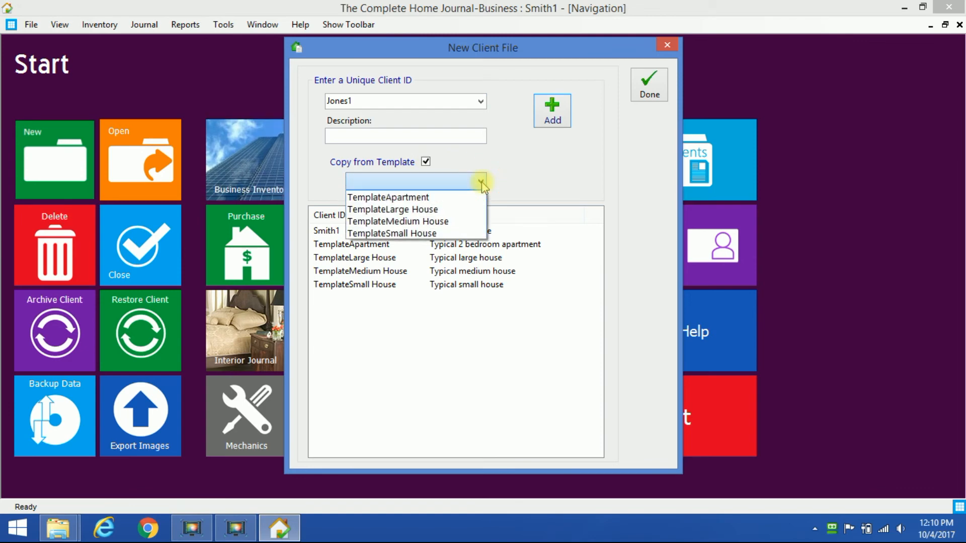
pyautogui.click(437, 197)
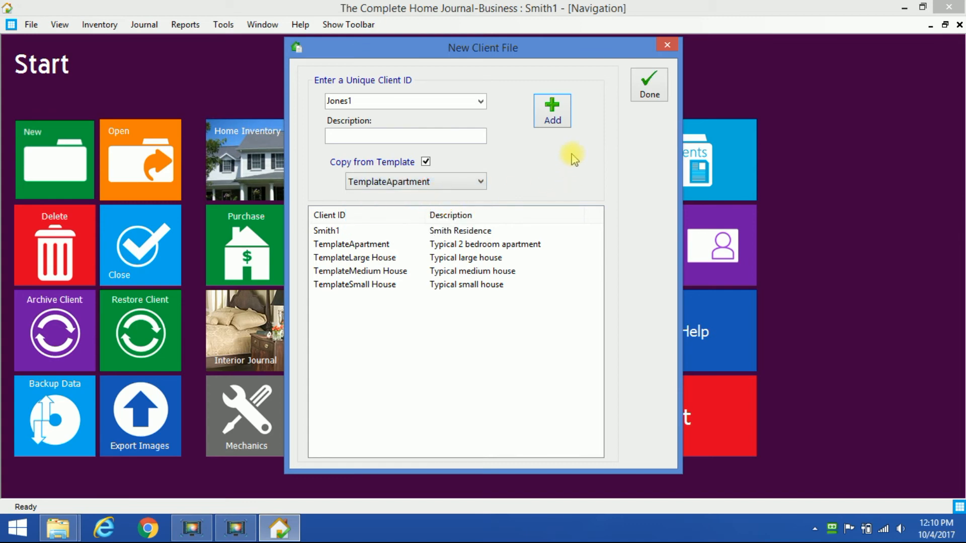
pyautogui.click(552, 114)
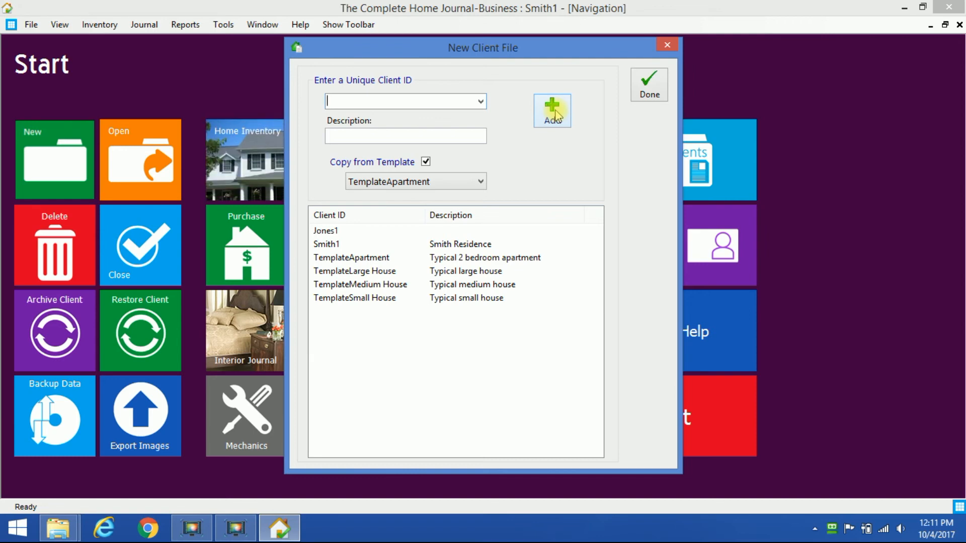
pyautogui.click(650, 85)
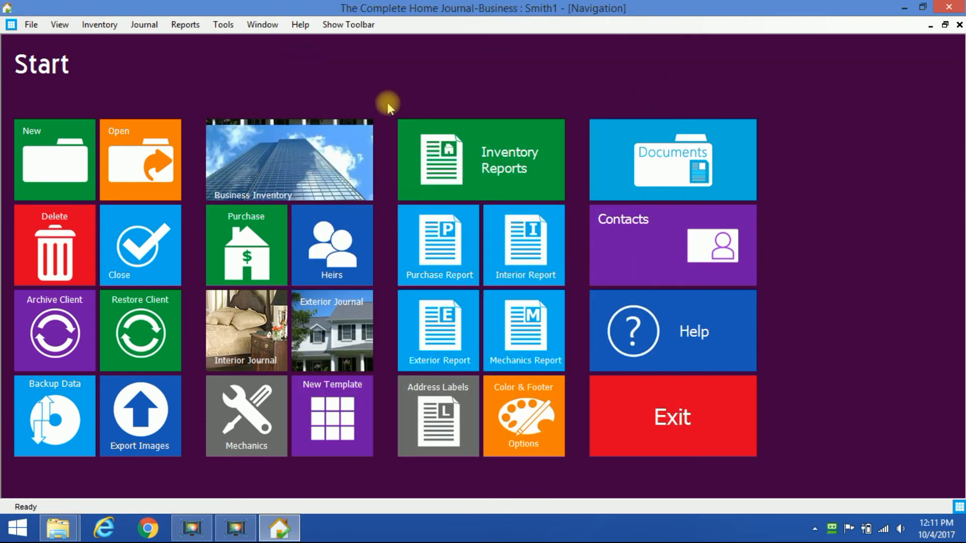
# Step: Open the client file based on the apartment template and go to its home inventory
pyautogui.click(126, 151)
pyautogui.click(508, 313)
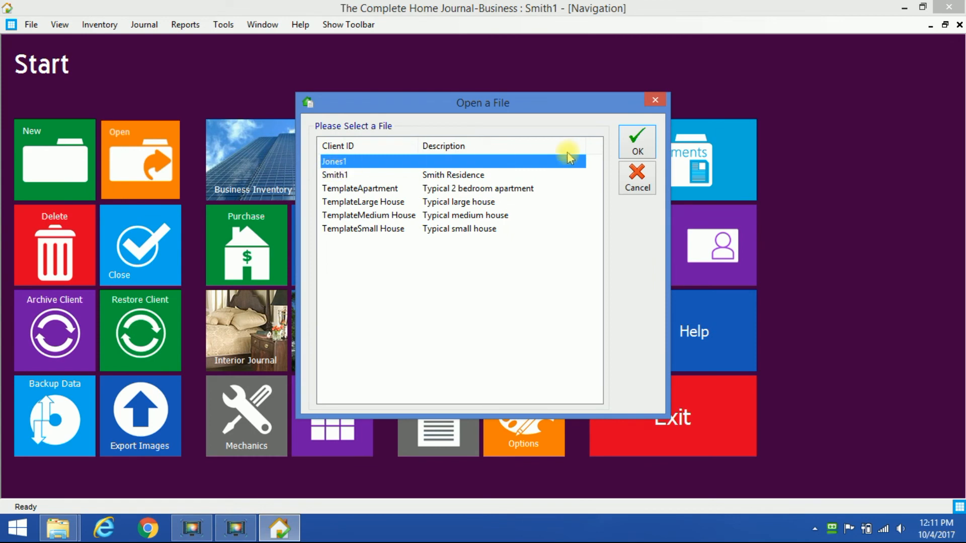
pyautogui.click(637, 145)
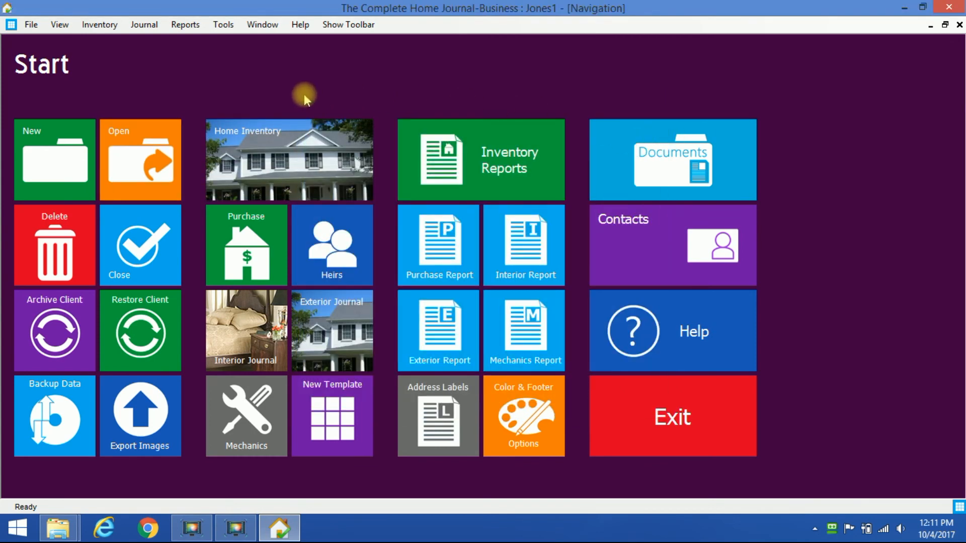
pyautogui.click(276, 137)
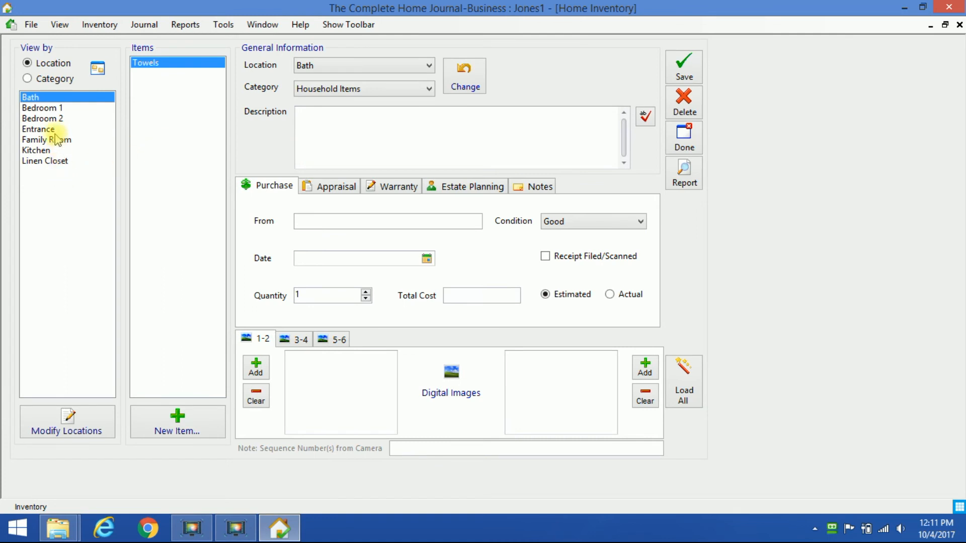
# Step: Examine the items listed for each room from Bath to Linen Closet, and the actions offered for the Towels item
pyautogui.click(46, 109)
pyautogui.click(43, 119)
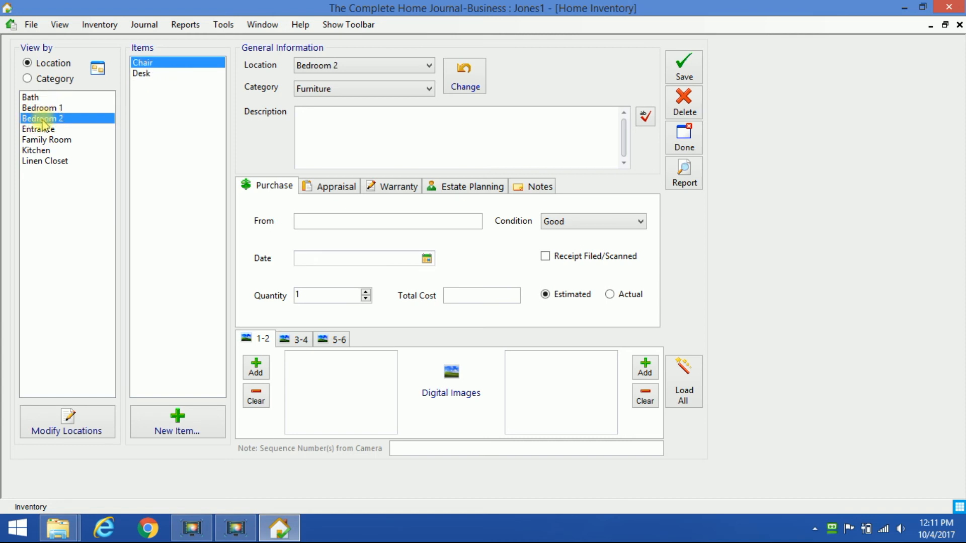
pyautogui.click(41, 130)
pyautogui.click(43, 141)
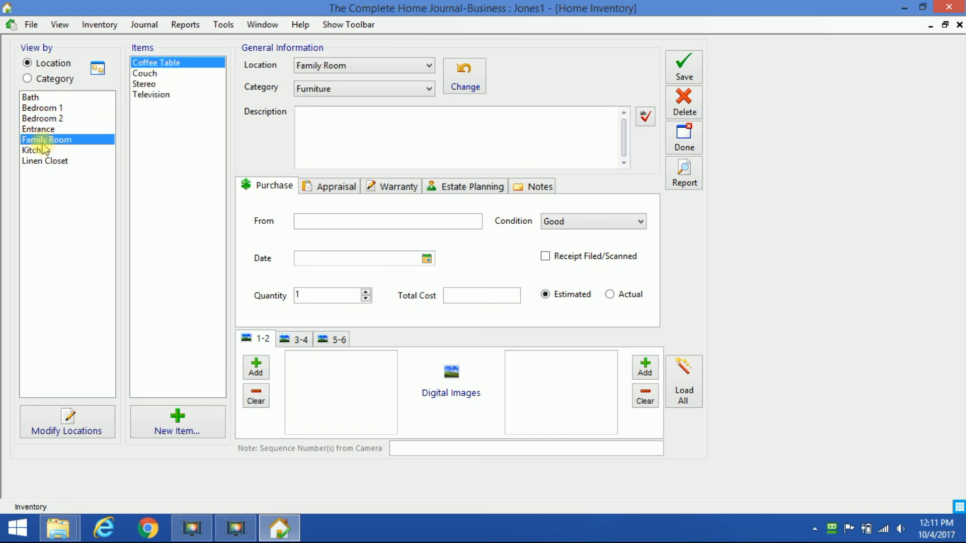
pyautogui.click(43, 151)
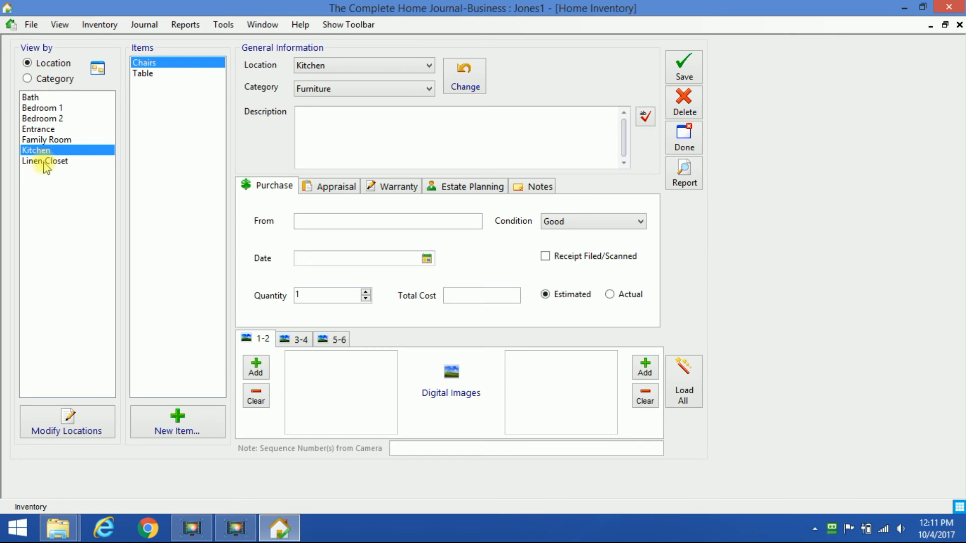
pyautogui.click(43, 162)
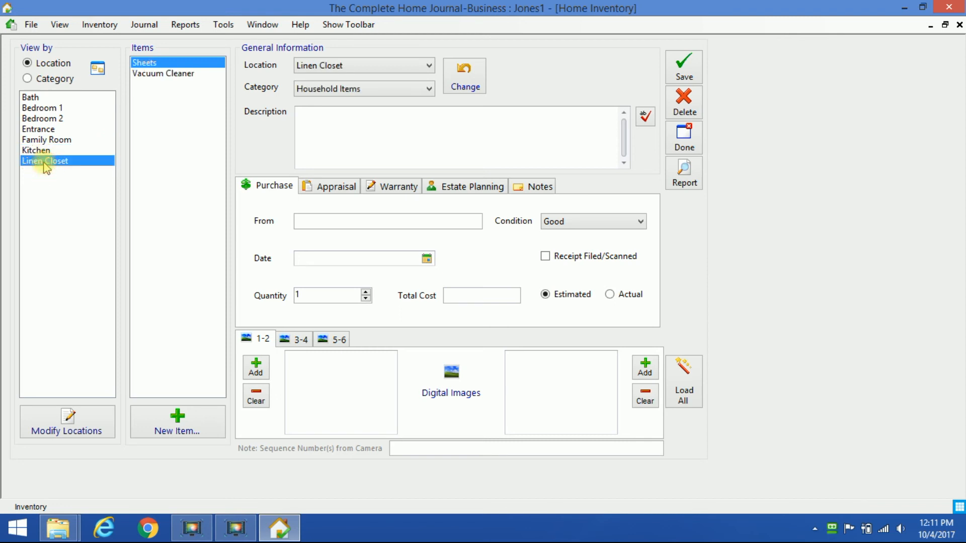
pyautogui.click(39, 98)
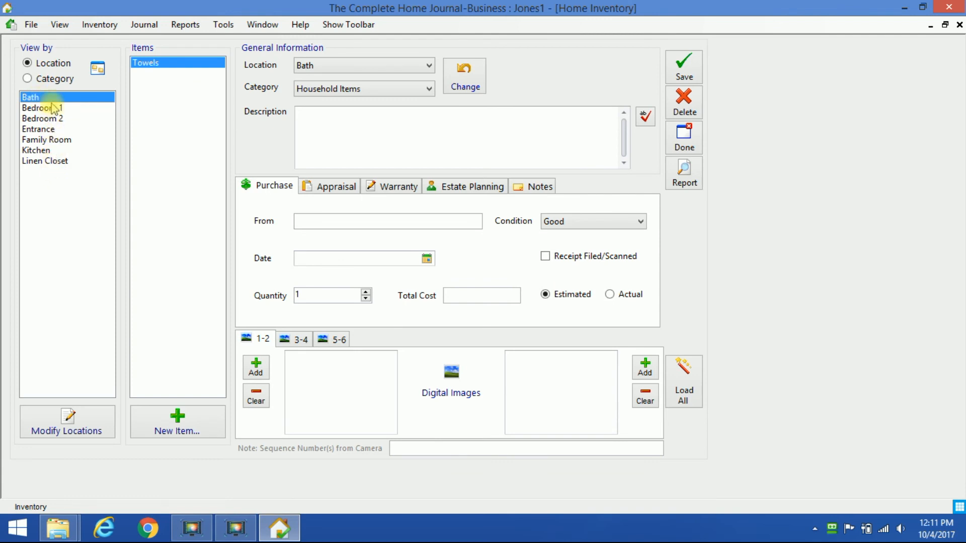
pyautogui.rightClick(177, 68)
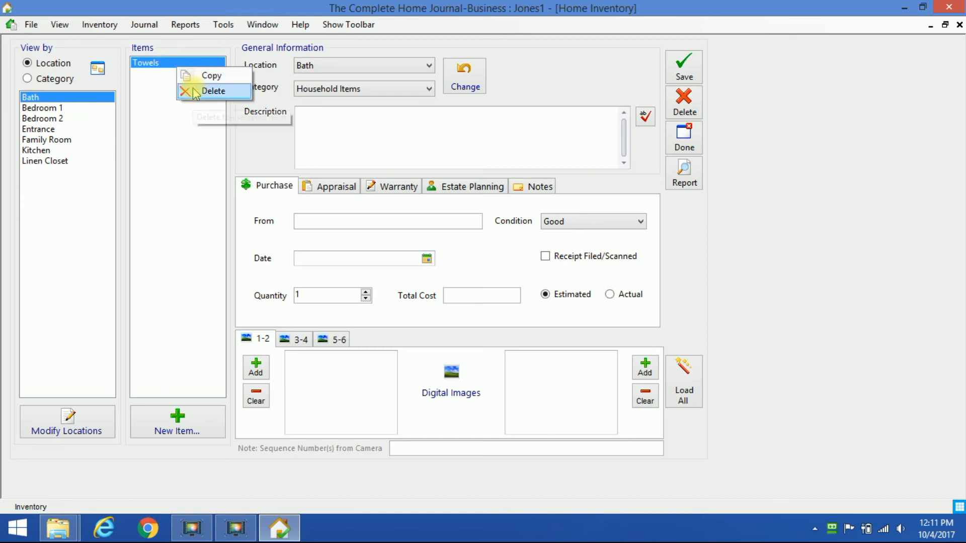
pyautogui.click(65, 219)
pyautogui.click(55, 108)
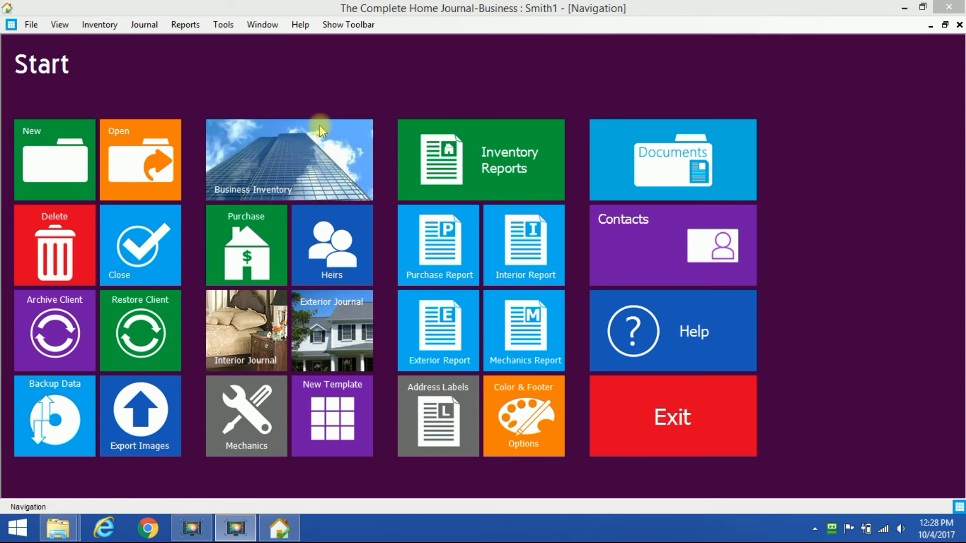
# Step: Copy the Dining Room's Chair item in the home inventory under the name Chair2
pyautogui.click(320, 127)
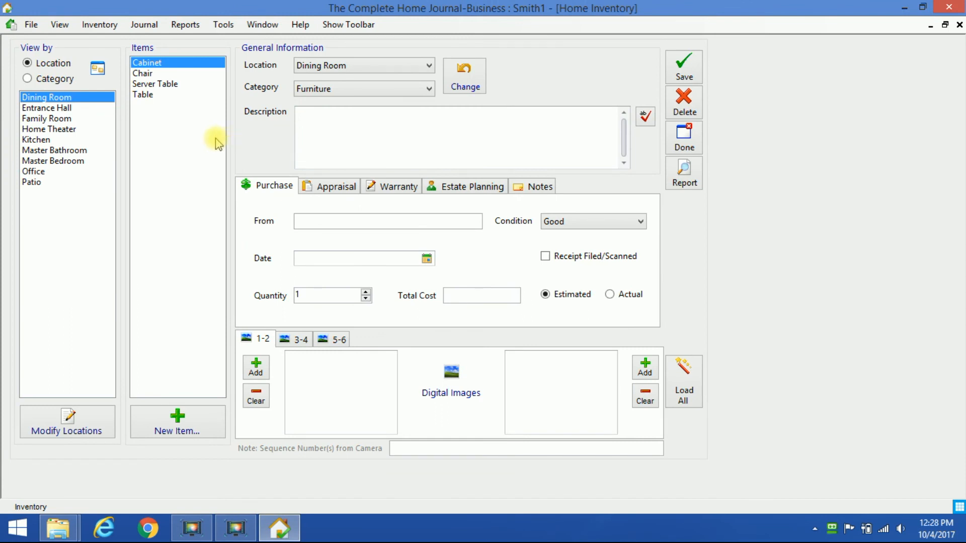
pyautogui.click(145, 74)
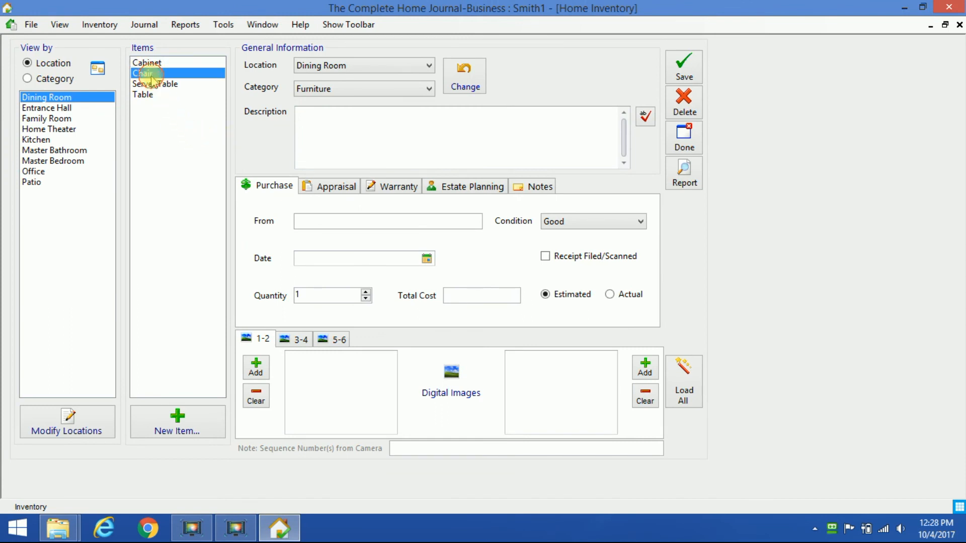
pyautogui.rightClick(191, 73)
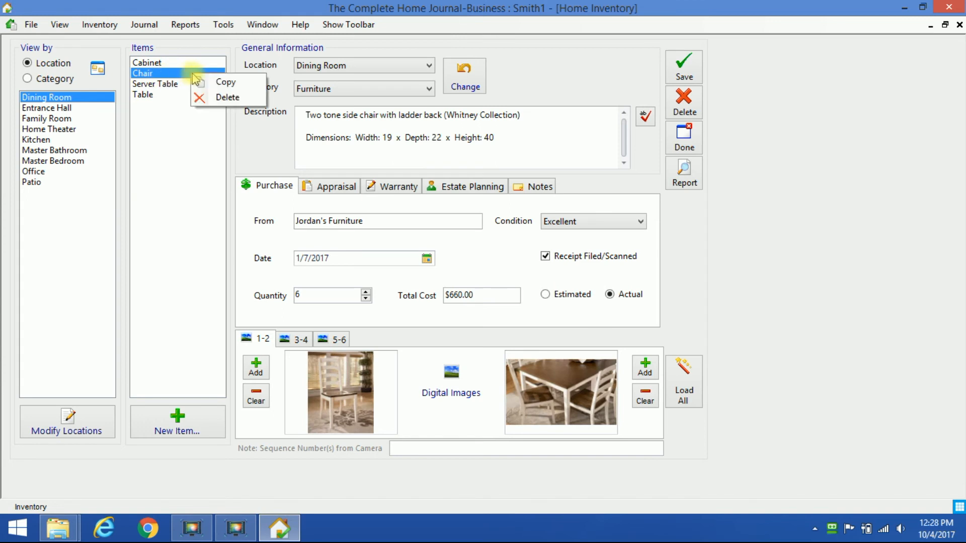
pyautogui.click(244, 85)
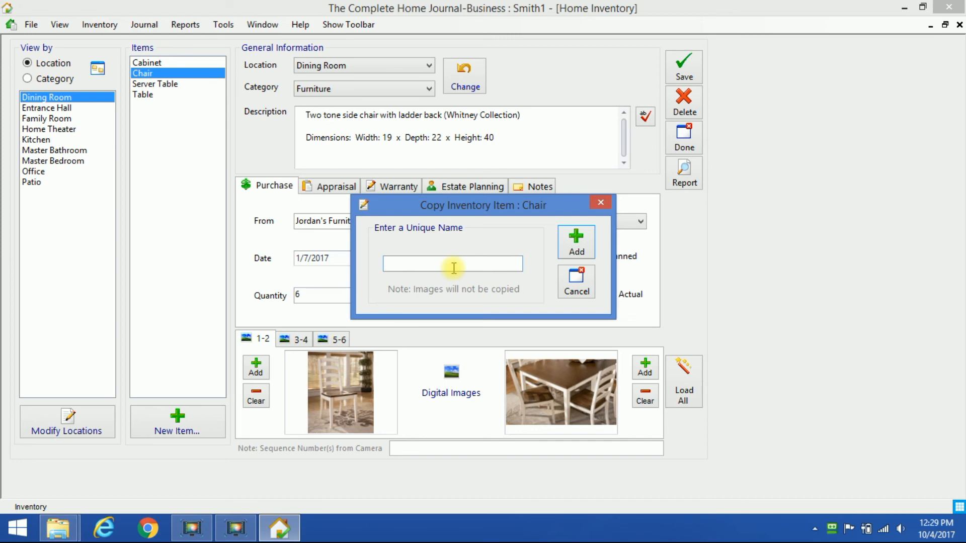
pyautogui.write('Chair2')
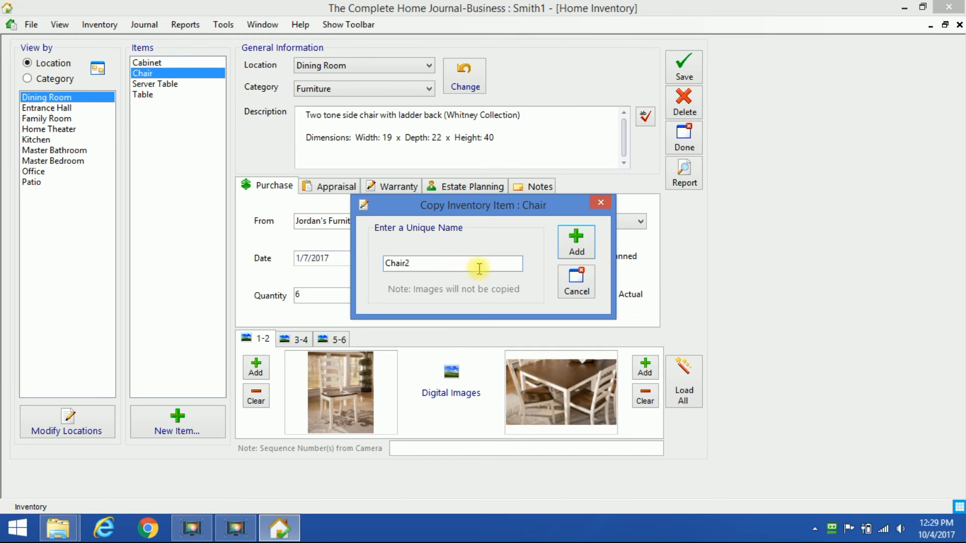
pyautogui.click(576, 241)
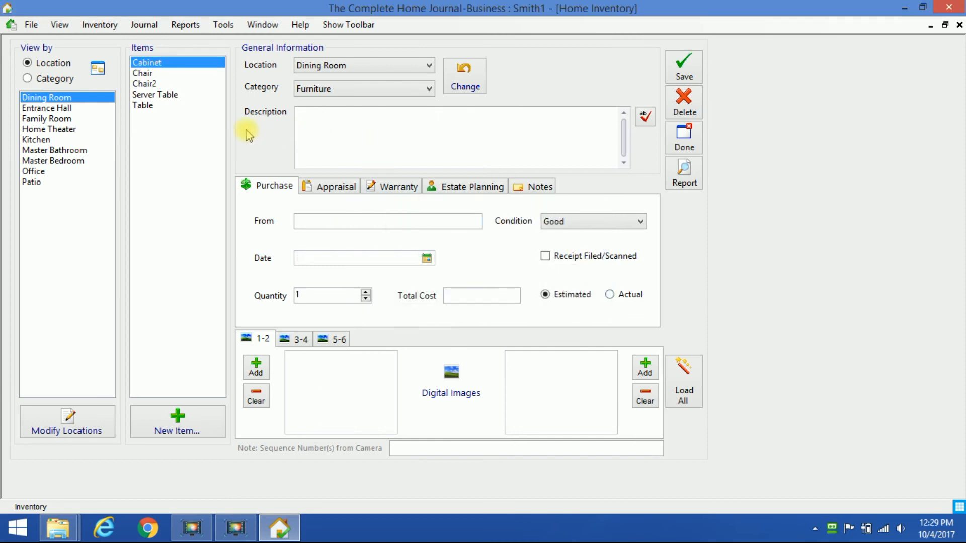
# Step: Compare the details and images of the Chair2 copy with the original Chair item
pyautogui.click(155, 85)
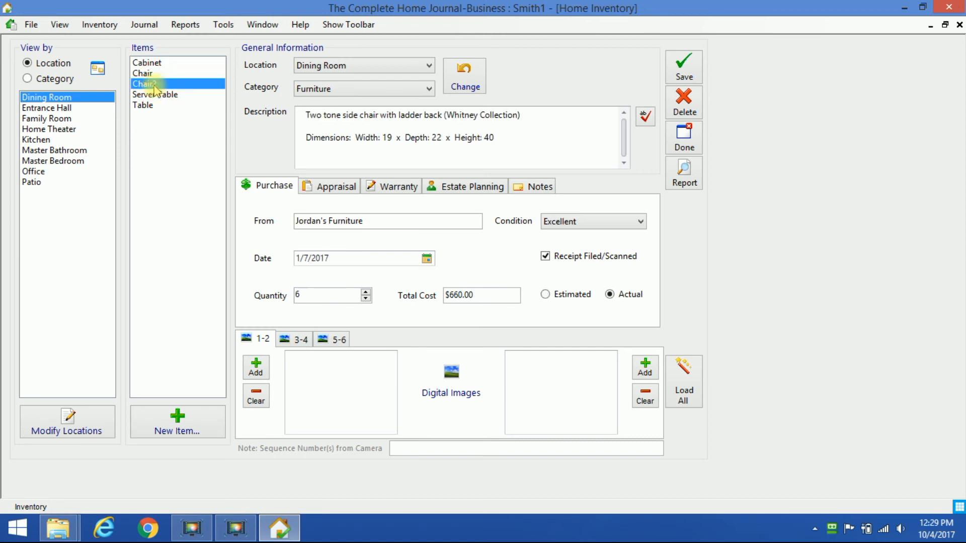
pyautogui.click(153, 76)
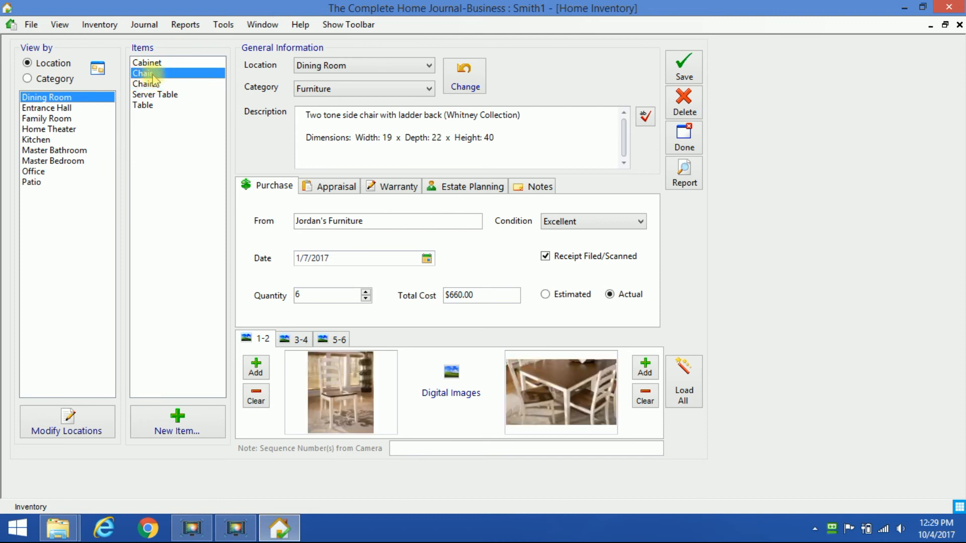
pyautogui.click(155, 85)
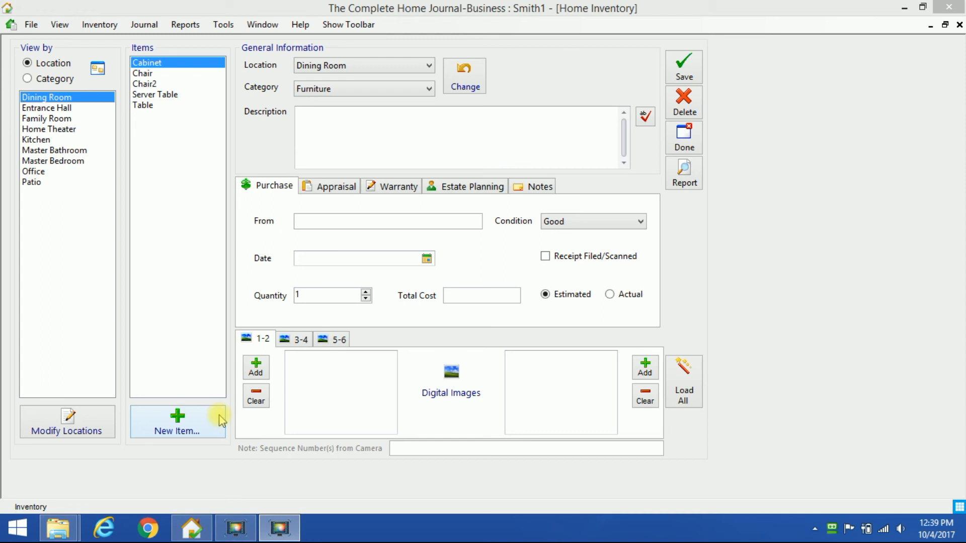
# Step: Fill in a new Dining Room inventory item named Cabinet with the category Furniture
pyautogui.click(221, 420)
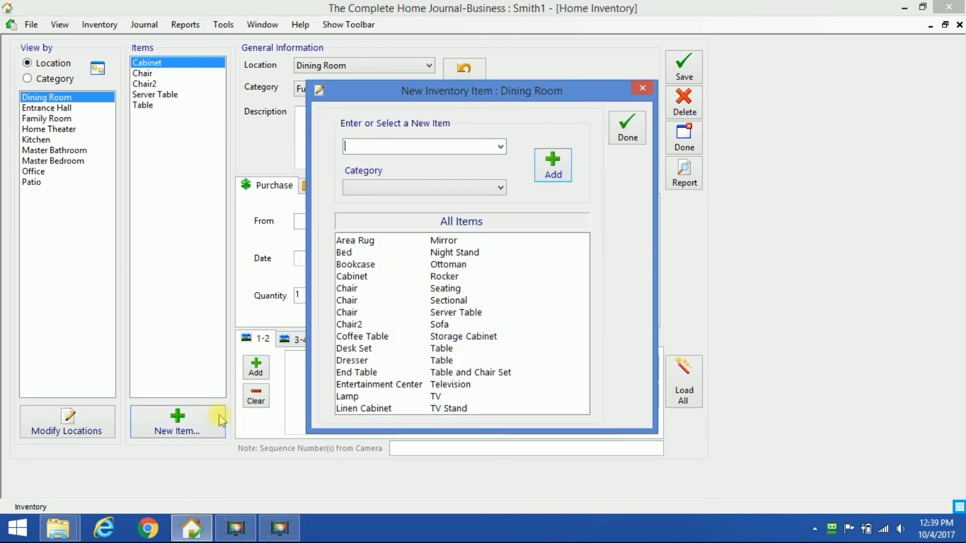
pyautogui.write('c')
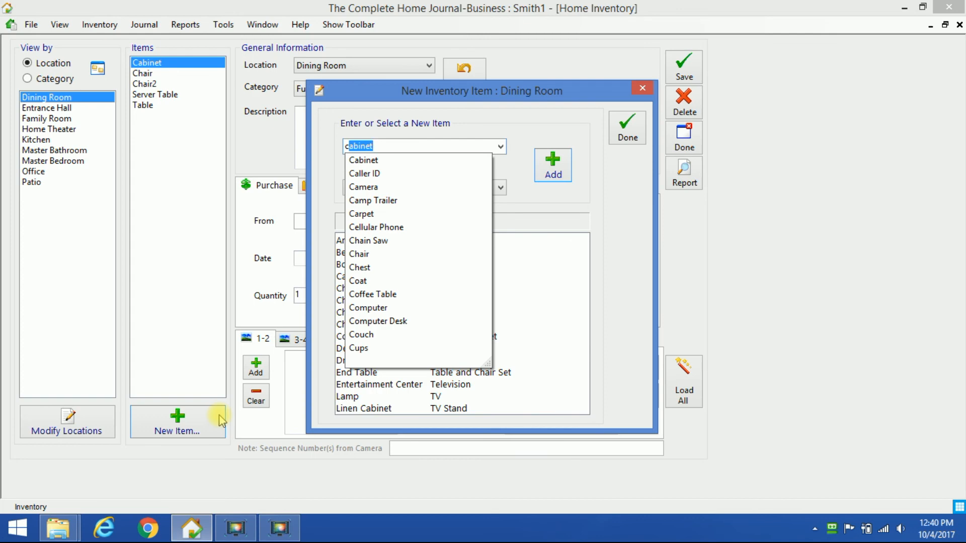
pyautogui.write('a')
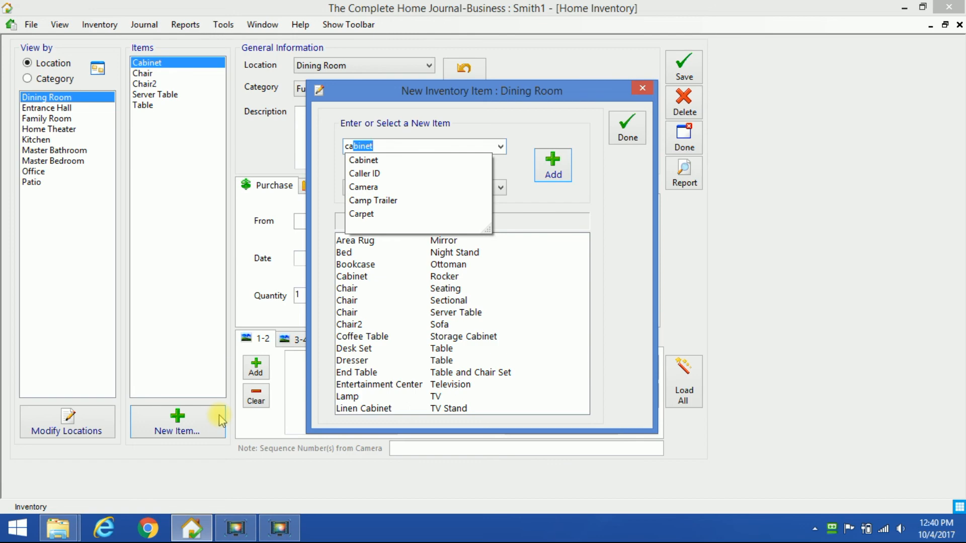
pyautogui.click(385, 161)
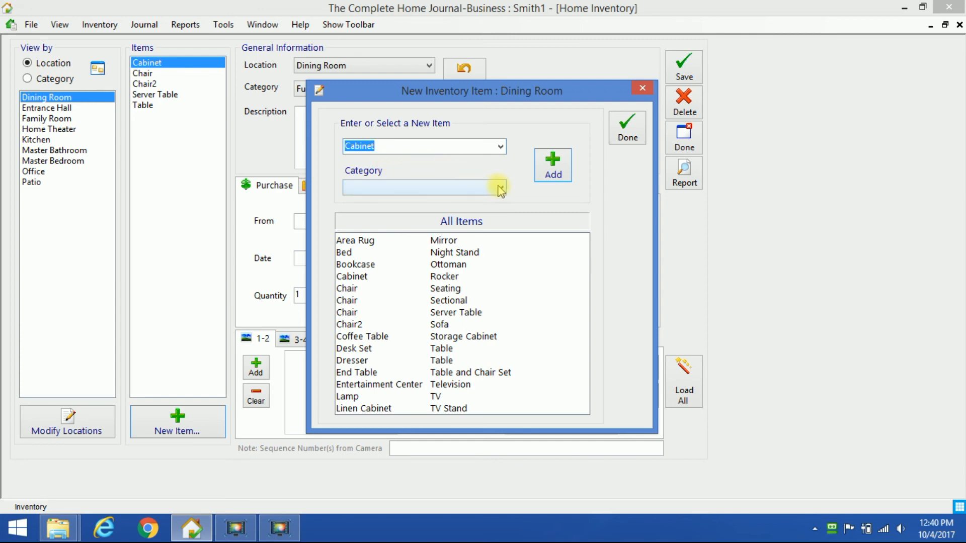
pyautogui.click(483, 192)
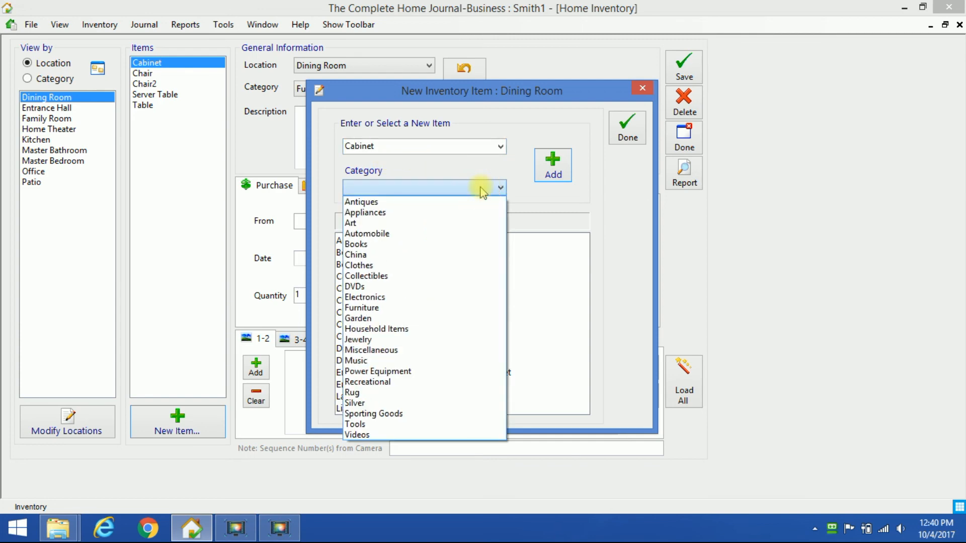
pyautogui.click(417, 308)
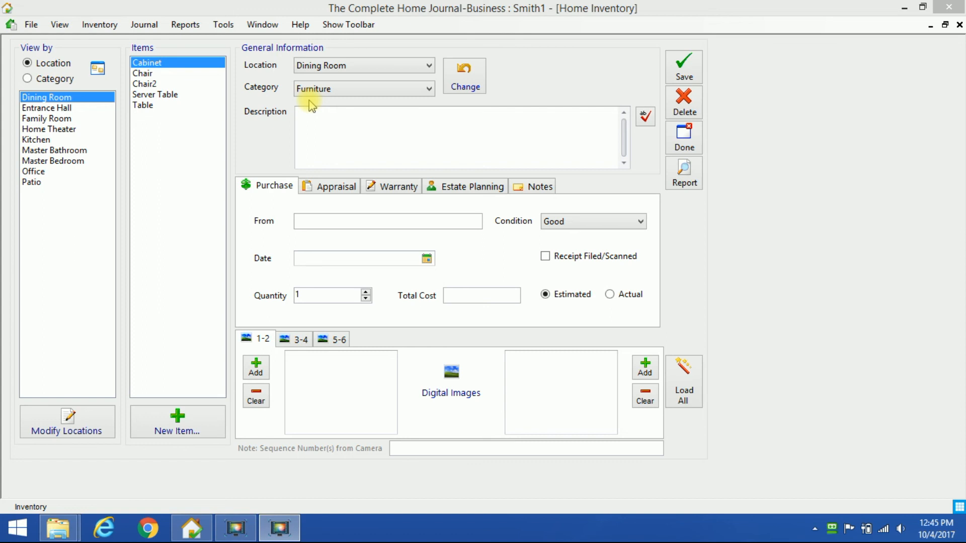
# Step: Describe the Cabinet as "This is a veery baad sentence" and spell-check it, changing "veery" to "every" and "baad" to "bad"
pyautogui.click(313, 116)
pyautogui.write('This is a veery baad sentence')
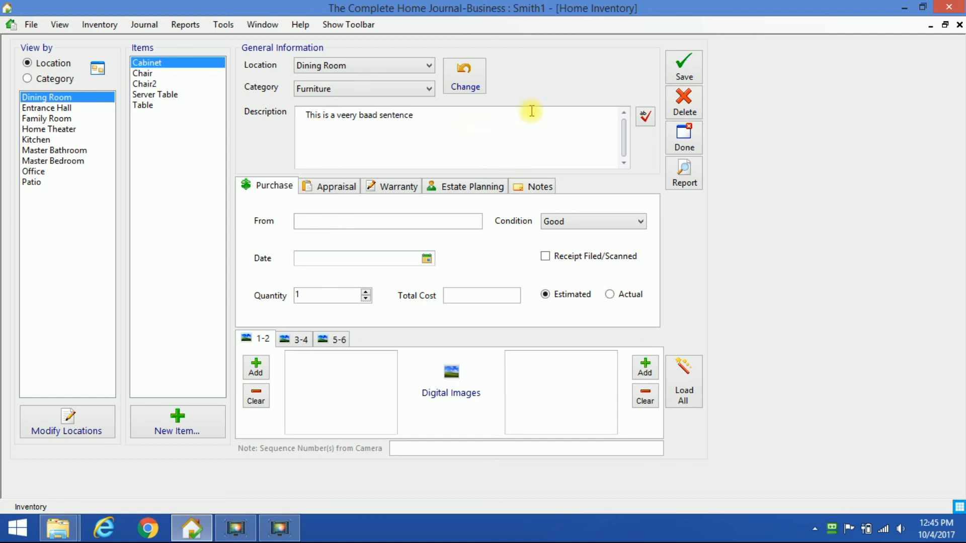
pyautogui.click(647, 119)
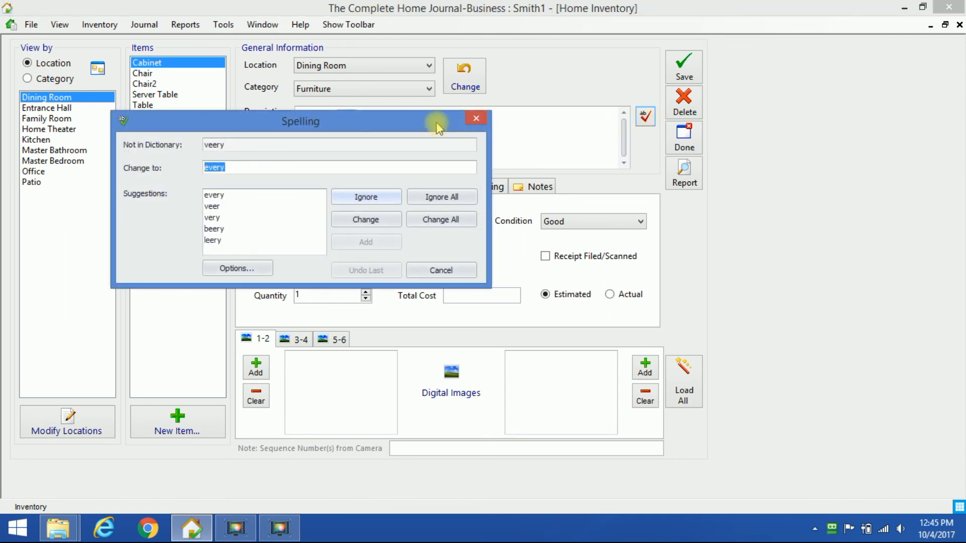
pyautogui.moveTo(437, 123); pyautogui.dragTo(541, 158)
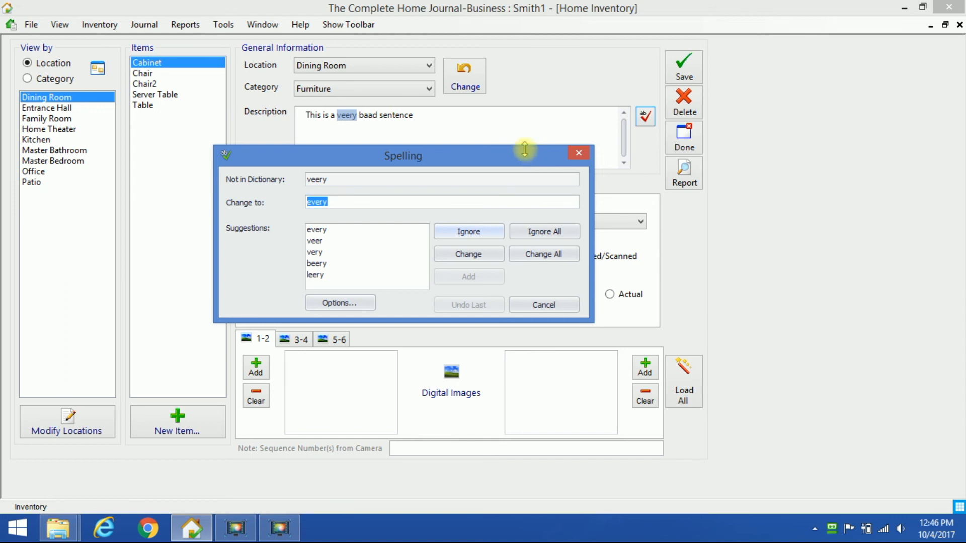
pyautogui.click(468, 255)
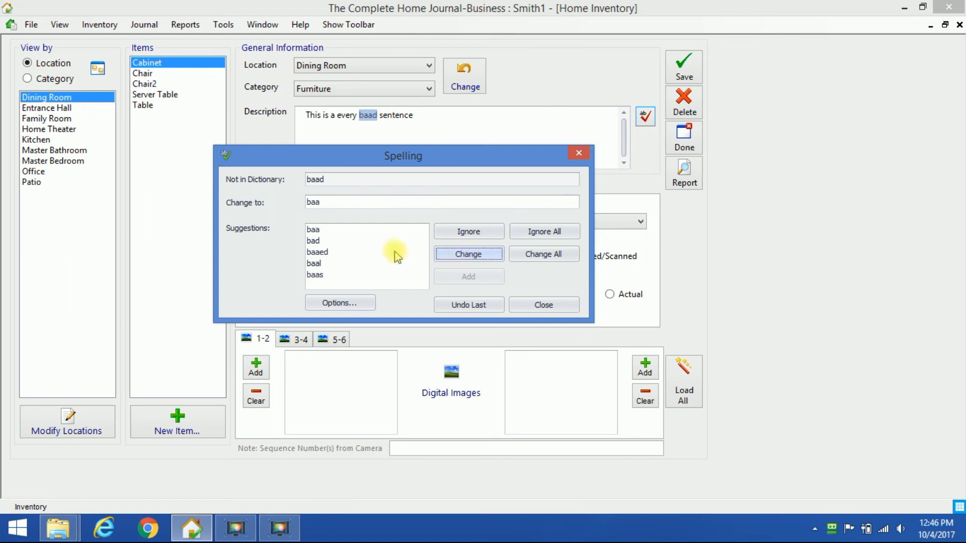
pyautogui.click(318, 241)
pyautogui.click(463, 251)
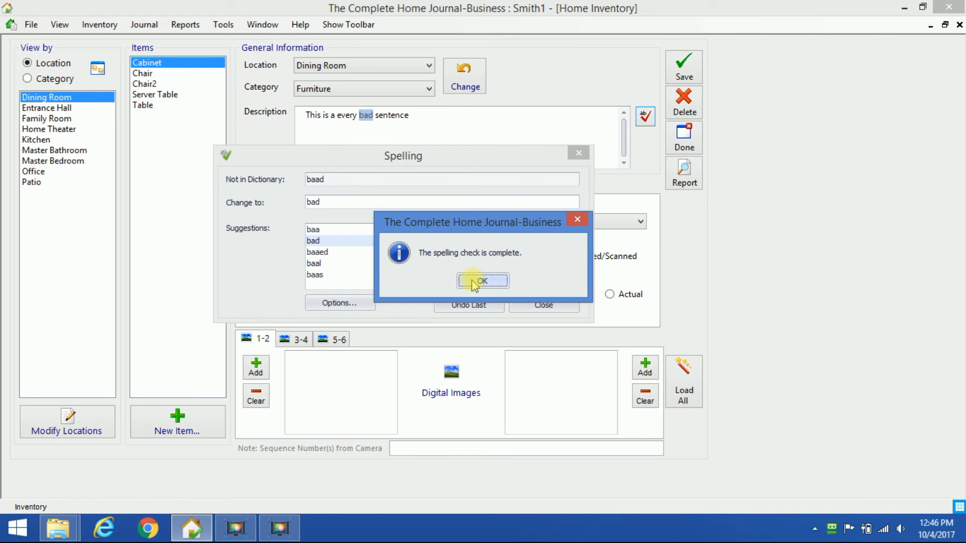
pyautogui.click(482, 281)
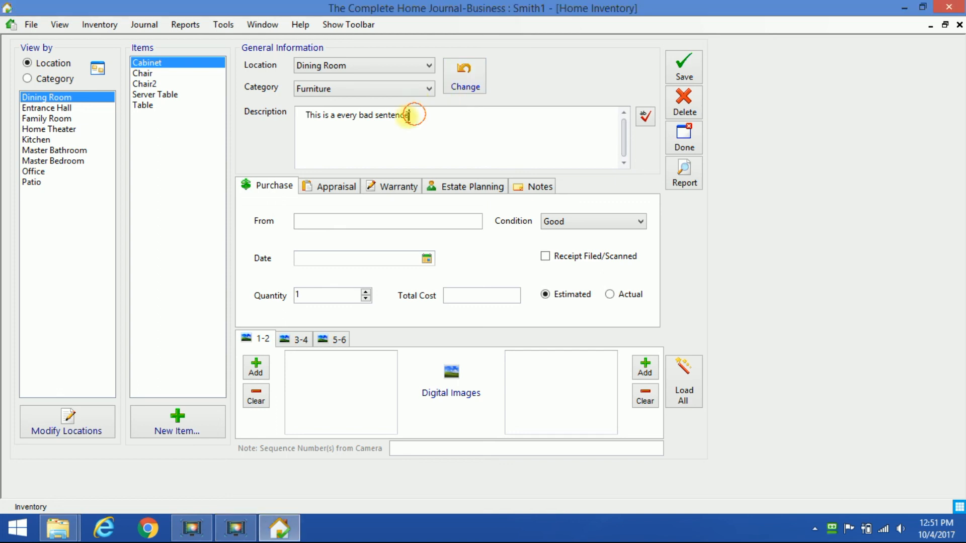
# Step: Set the font color of the Cabinet's whole description sentence to red
pyautogui.moveTo(413, 114); pyautogui.dragTo(306, 115)
pyautogui.rightClick(384, 117)
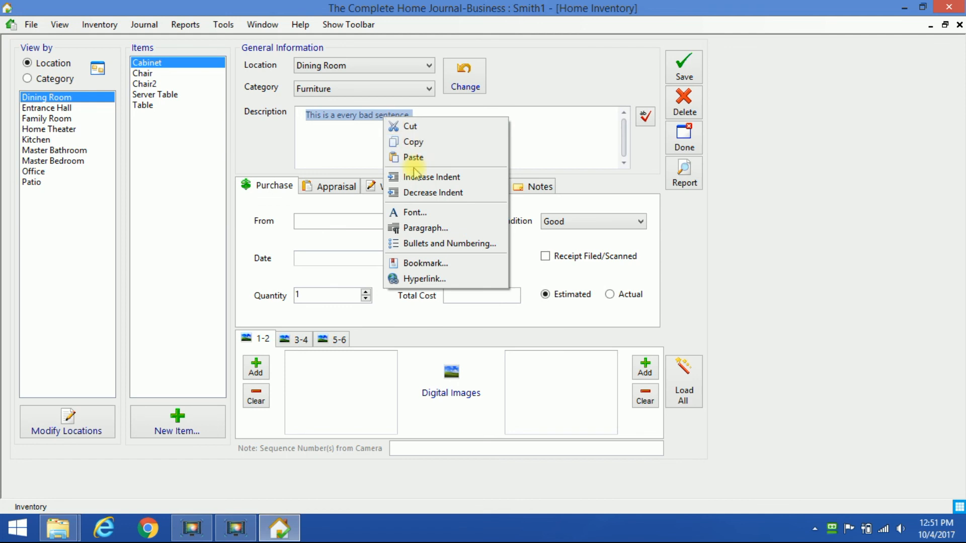
pyautogui.click(414, 212)
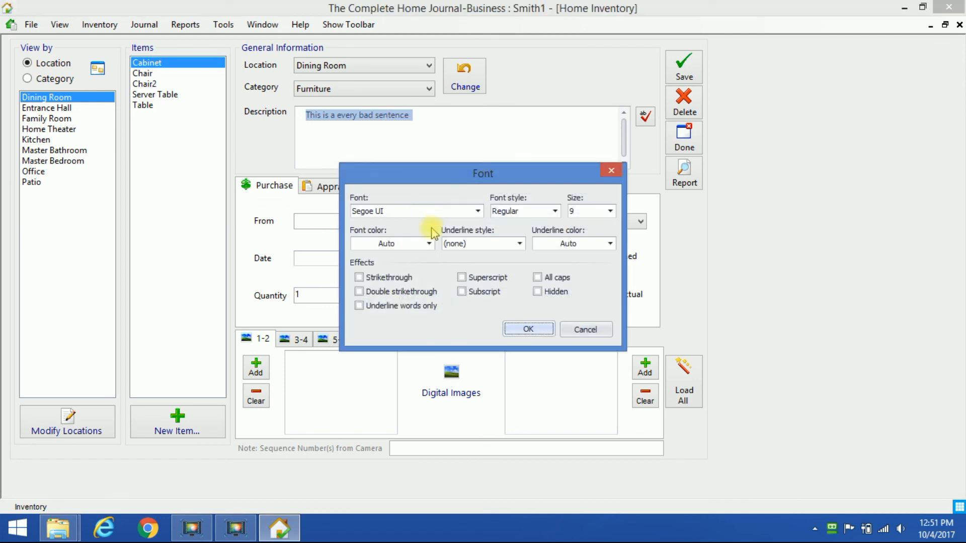
pyautogui.click(430, 244)
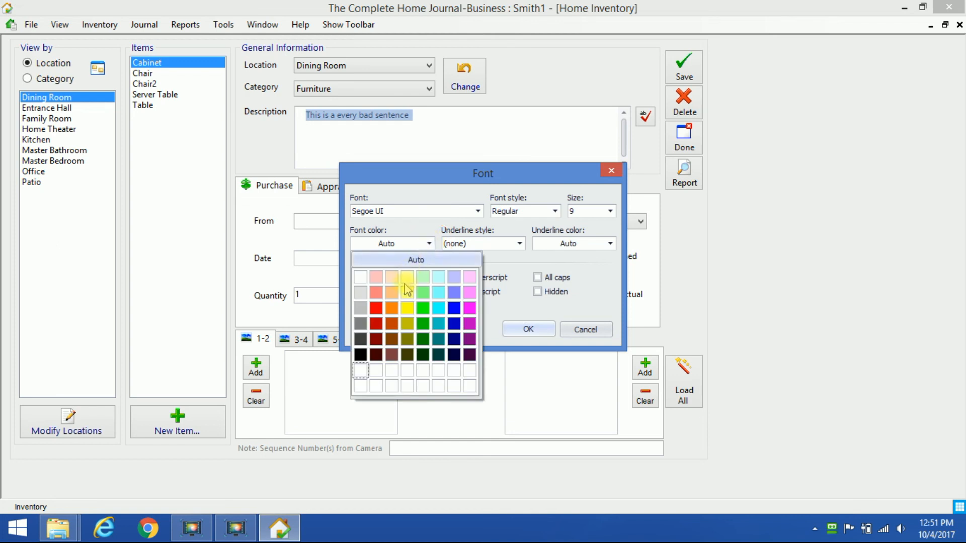
pyautogui.click(379, 312)
pyautogui.click(528, 329)
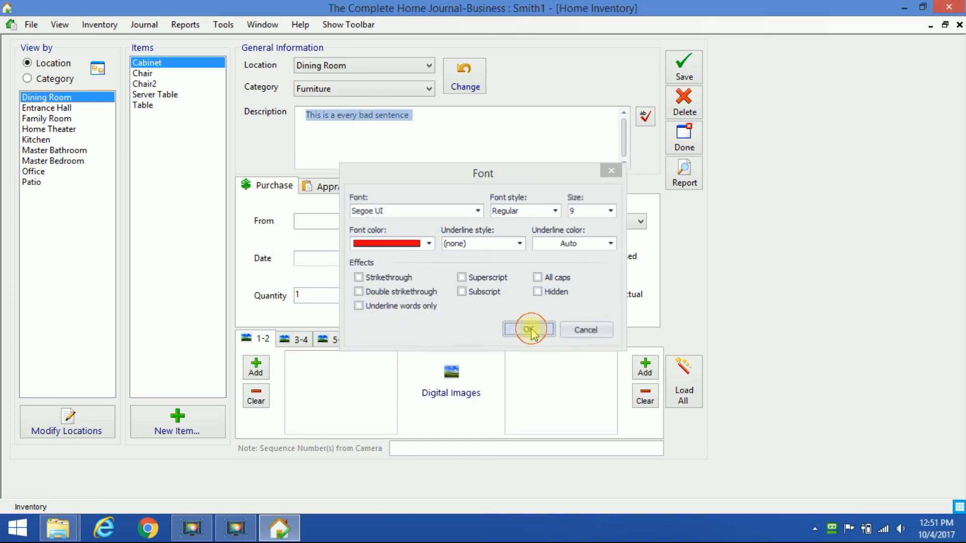
pyautogui.click(467, 126)
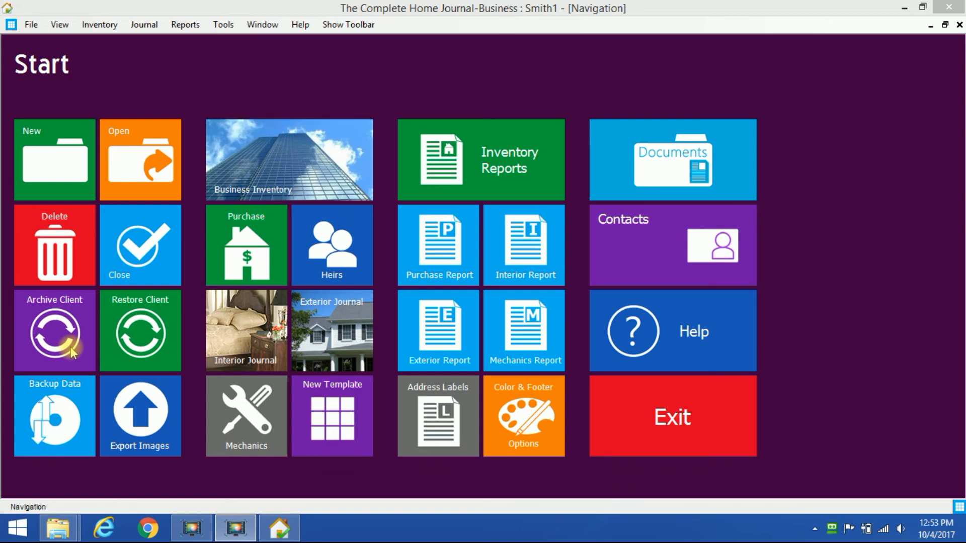
# Step: Start archiving client data and choose the currently open client as the one to archive
pyautogui.click(29, 307)
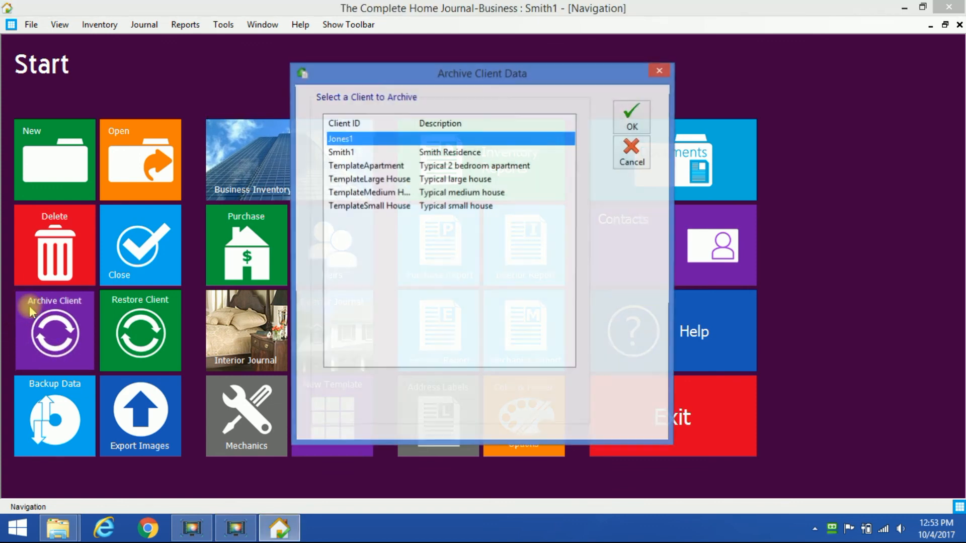
pyautogui.click(373, 153)
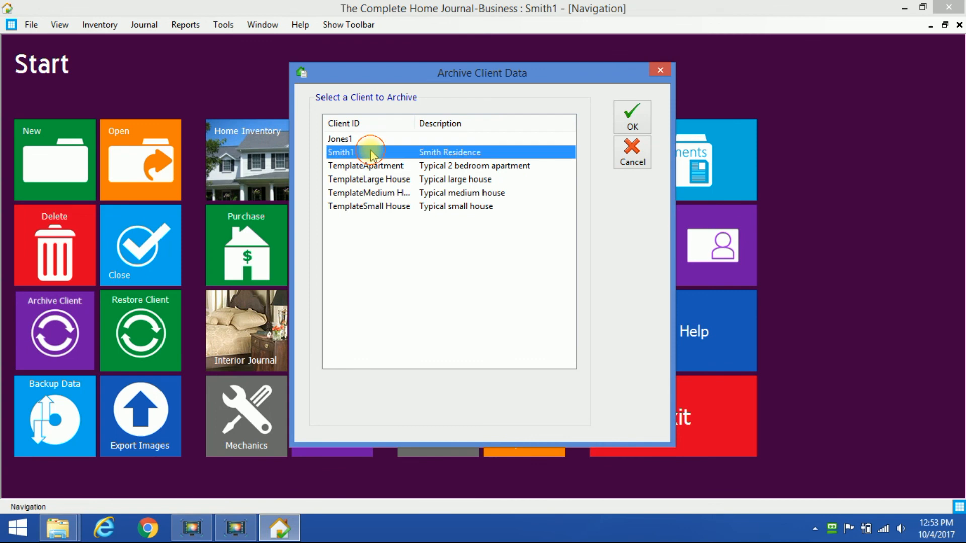